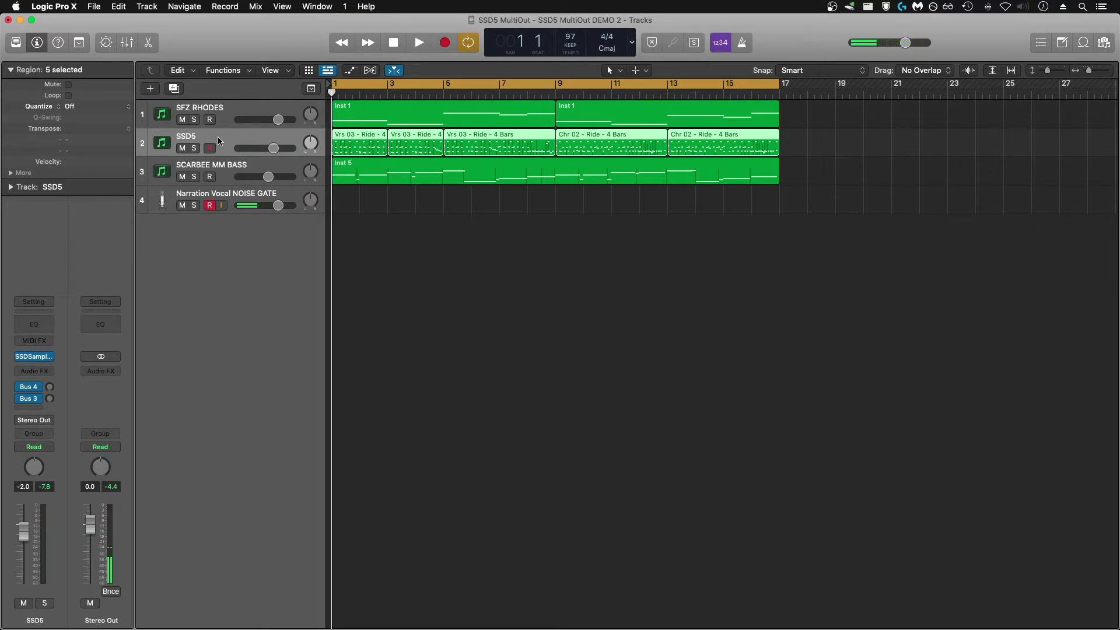
# Leave SSD5's instrument plug-in choices unchanged and show the Mixer below the tracks
pyautogui.click(47, 356)
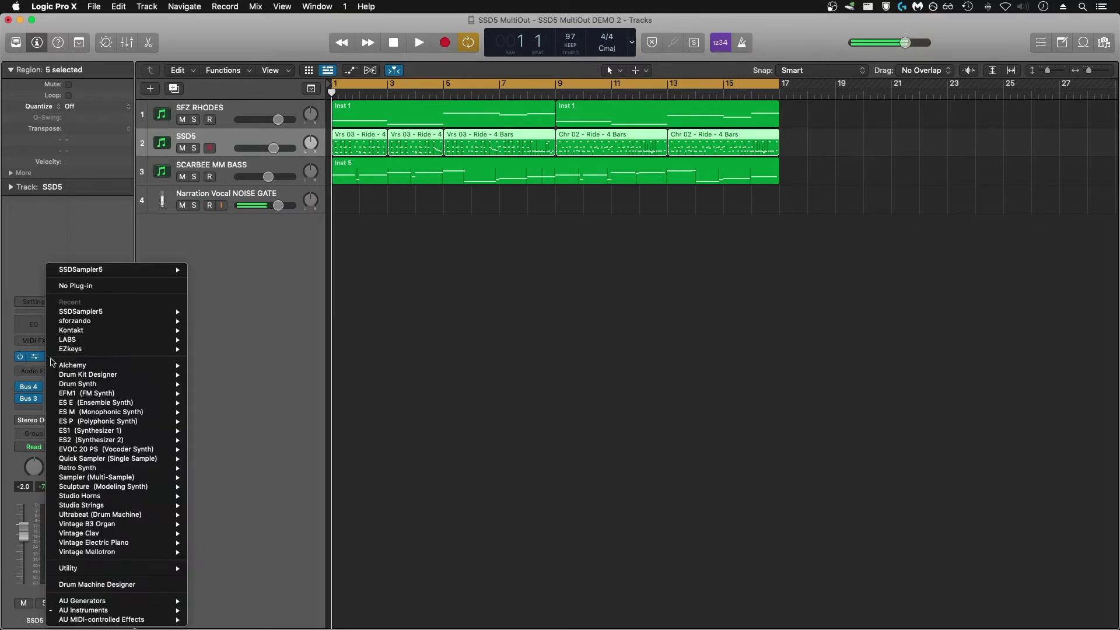
pyautogui.moveTo(132, 275)
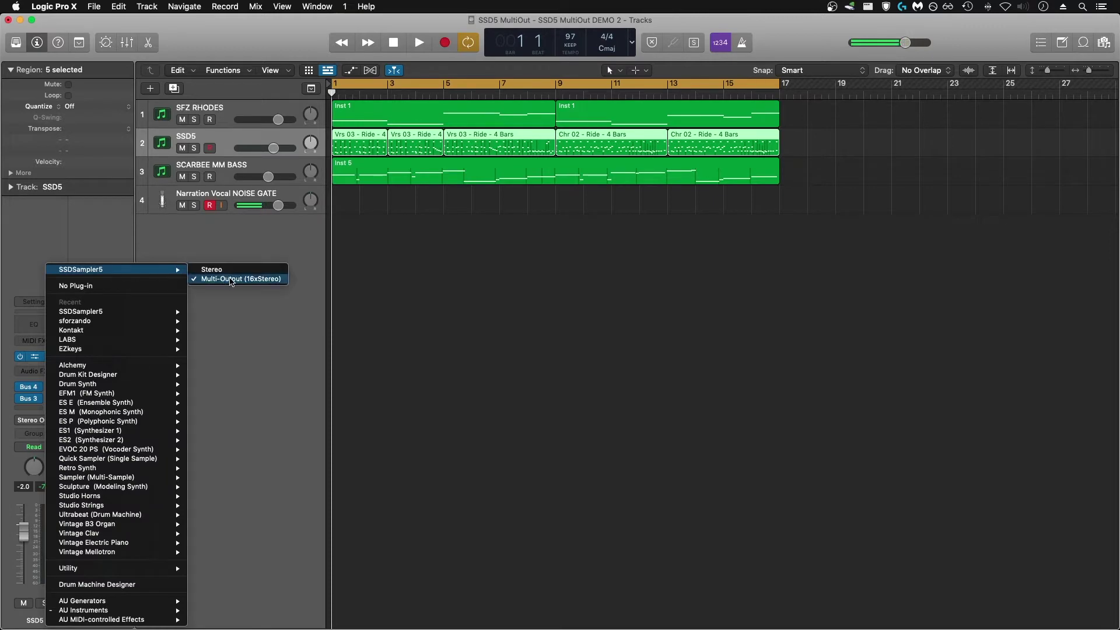
pyautogui.click(380, 272)
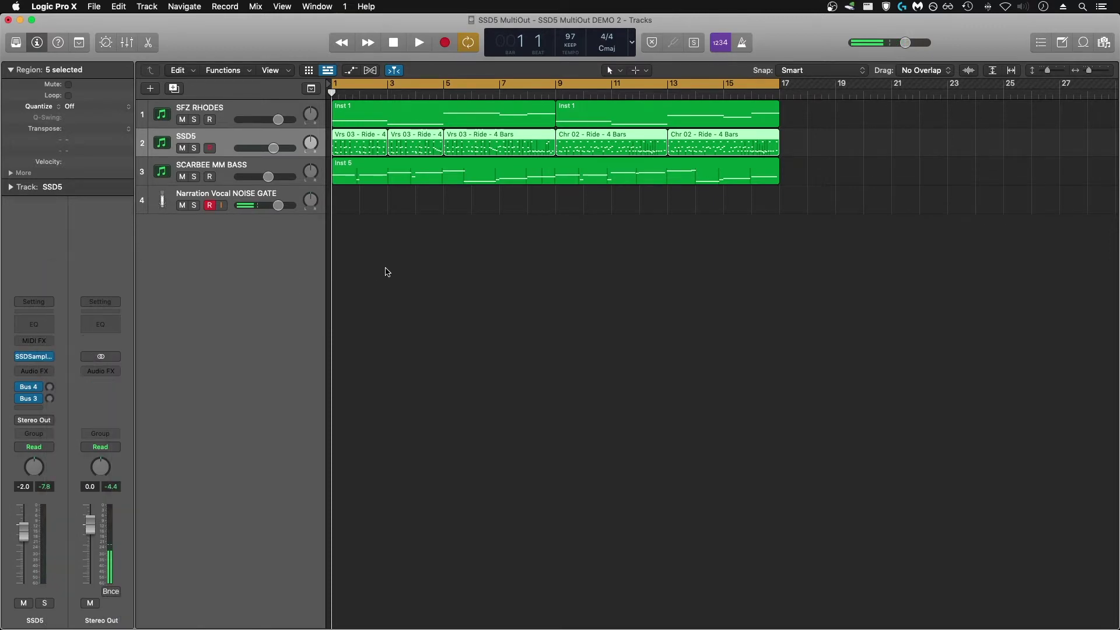
pyautogui.press('x')
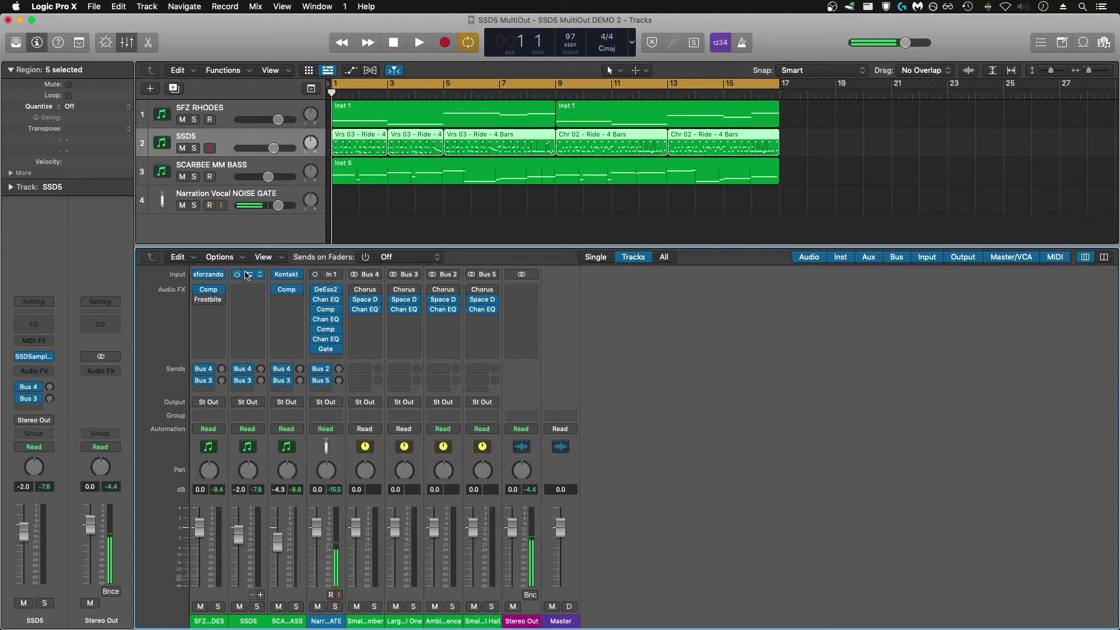
# Add aux strips up to Aux 16 on the SSD5 channel, fed by outputs 3-4 through 29-30
pyautogui.click(260, 595)
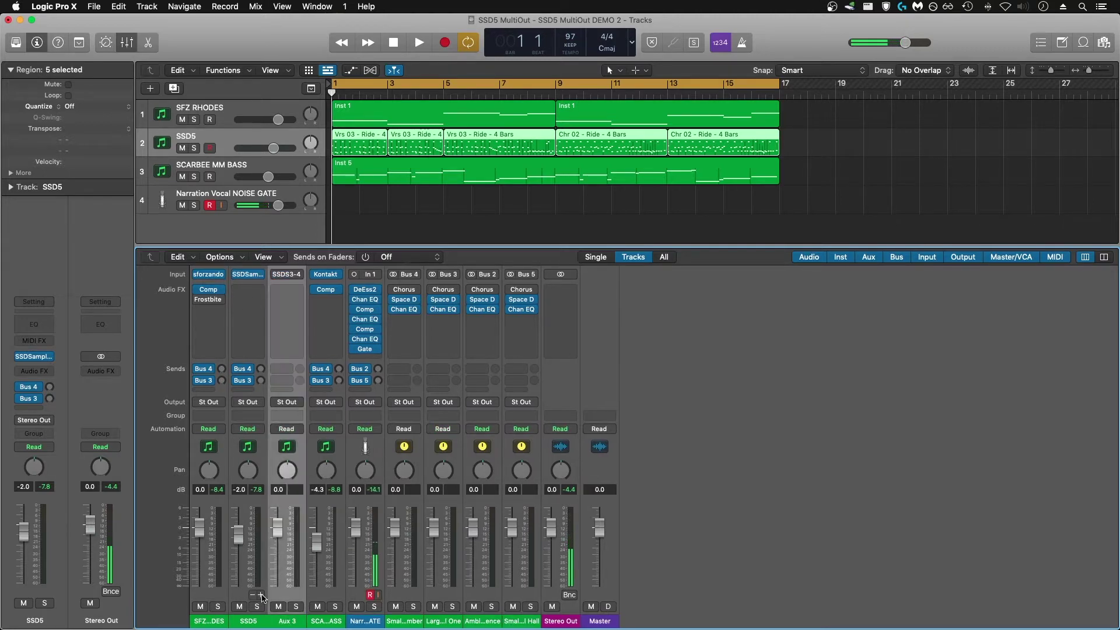
pyautogui.click(261, 595)
pyautogui.click(261, 596)
pyautogui.click(261, 595)
pyautogui.click(261, 595)
pyautogui.click(260, 595)
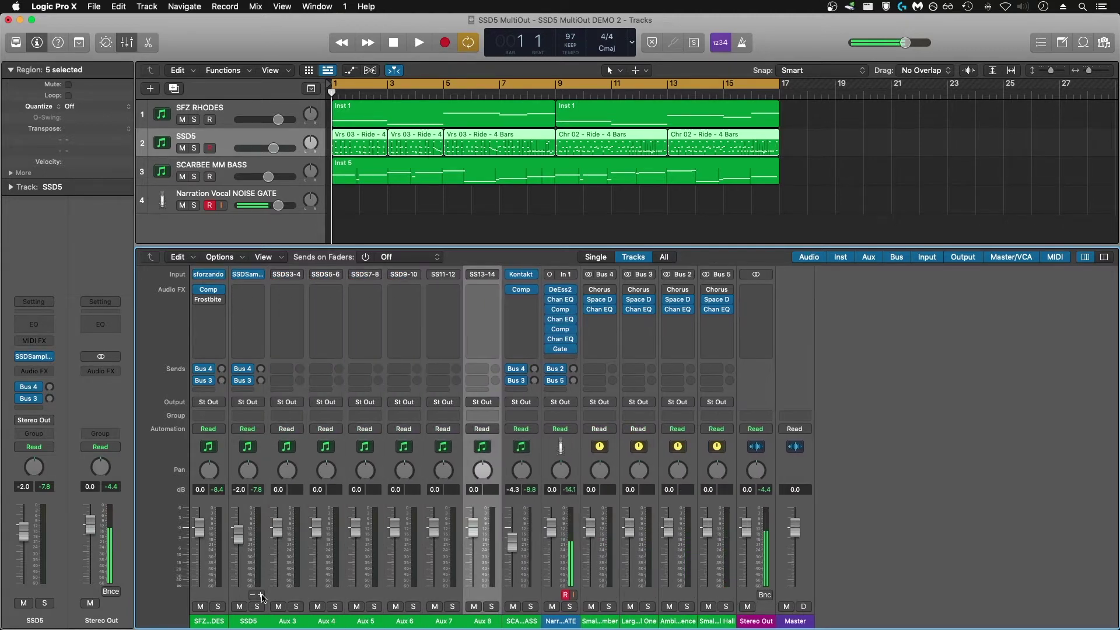
pyautogui.click(261, 595)
pyautogui.click(261, 595)
pyautogui.click(261, 595)
pyautogui.click(261, 595)
pyautogui.click(260, 595)
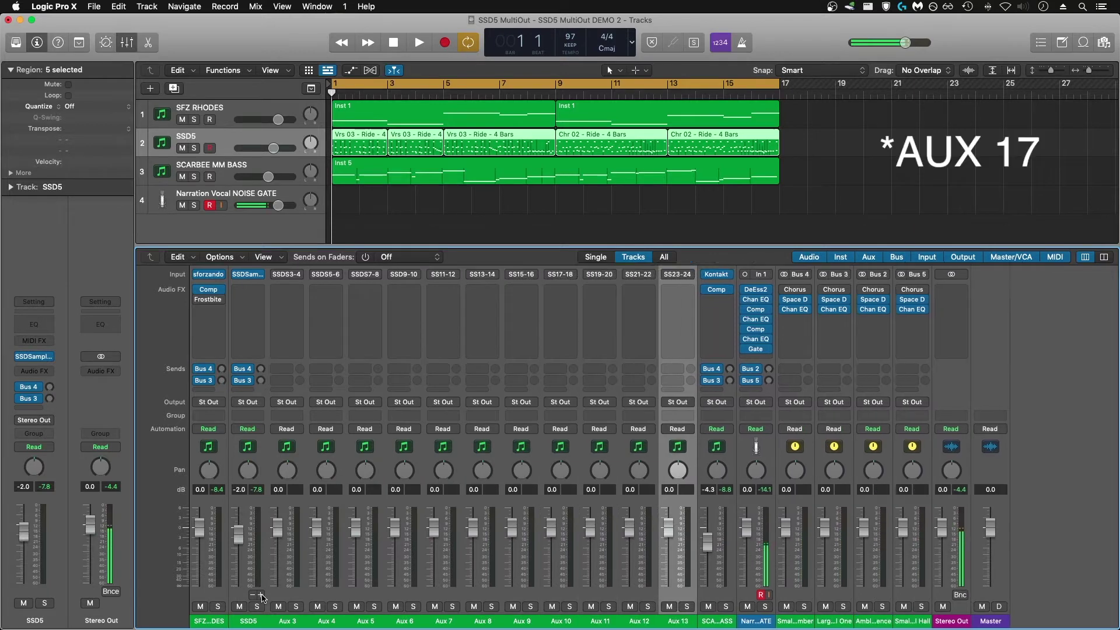
pyautogui.click(261, 595)
pyautogui.click(260, 595)
pyautogui.click(261, 595)
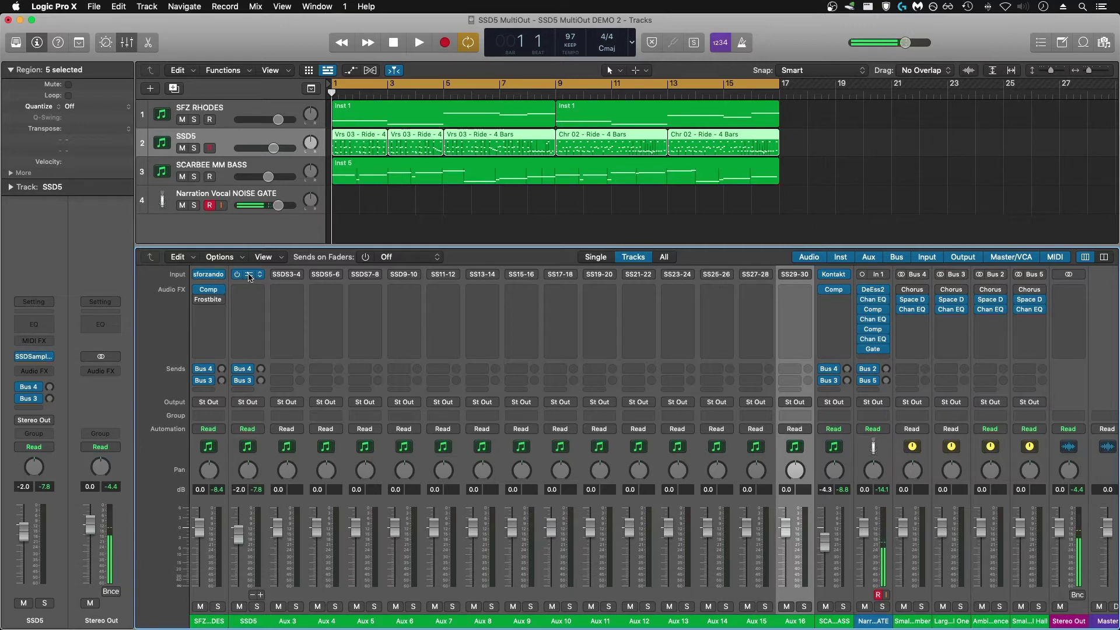
# Open the SSD5 window, check the Create page, return to Mix and open Kick In's output menu
pyautogui.click(249, 277)
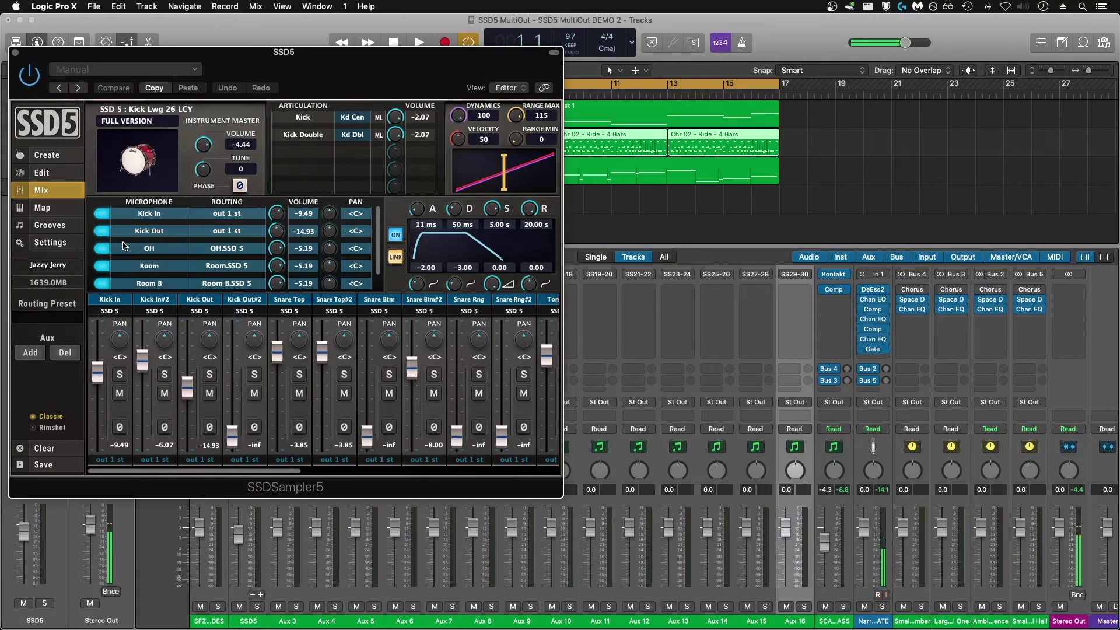
pyautogui.click(55, 155)
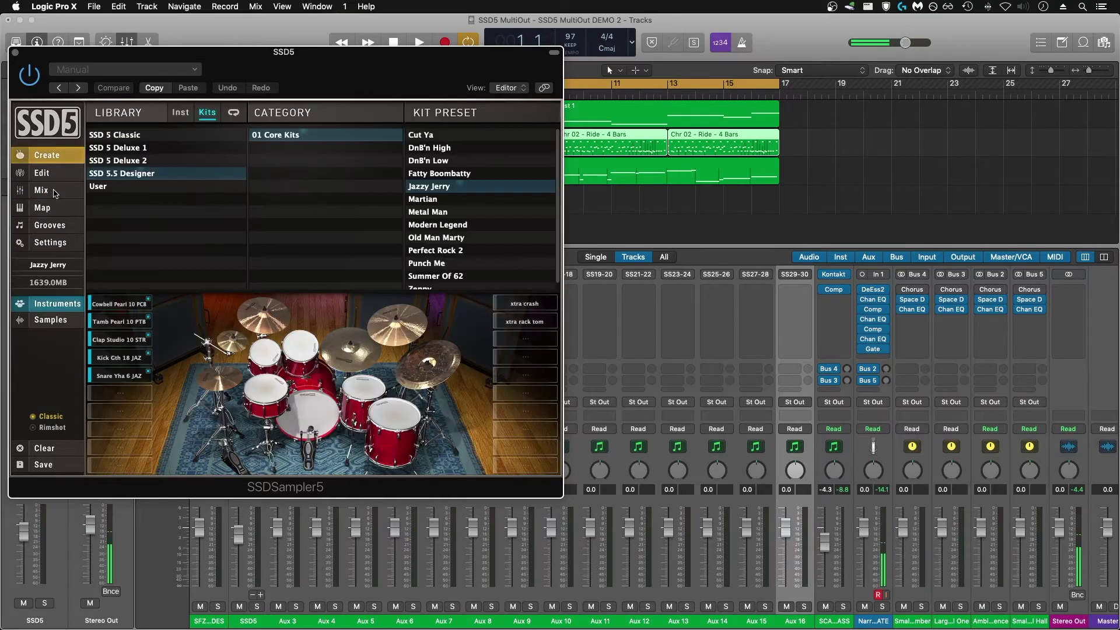
pyautogui.click(53, 192)
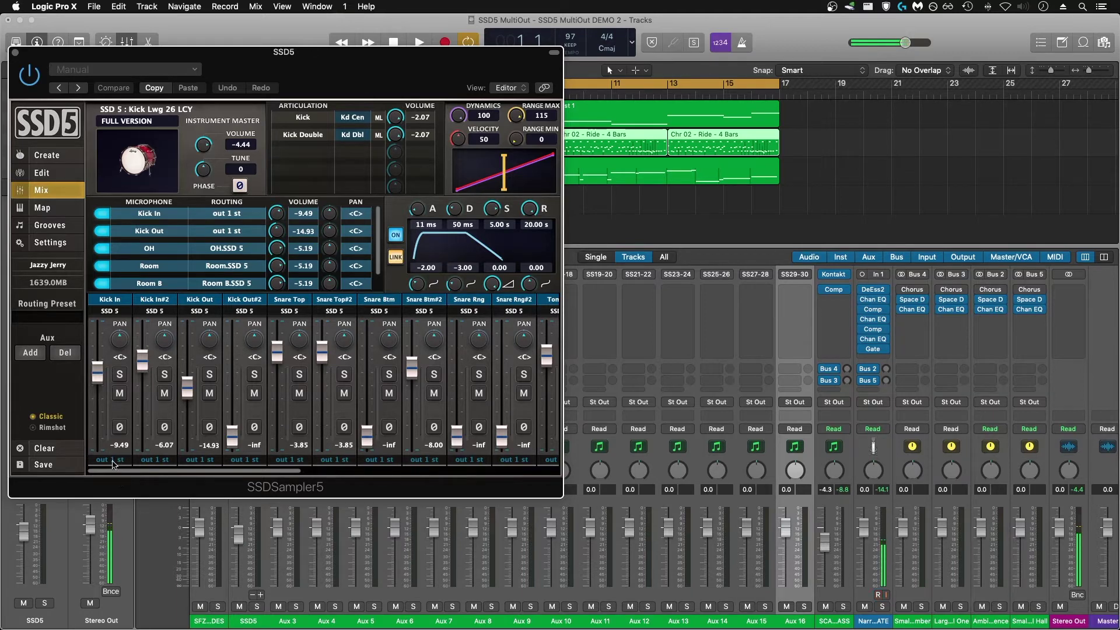
pyautogui.click(114, 460)
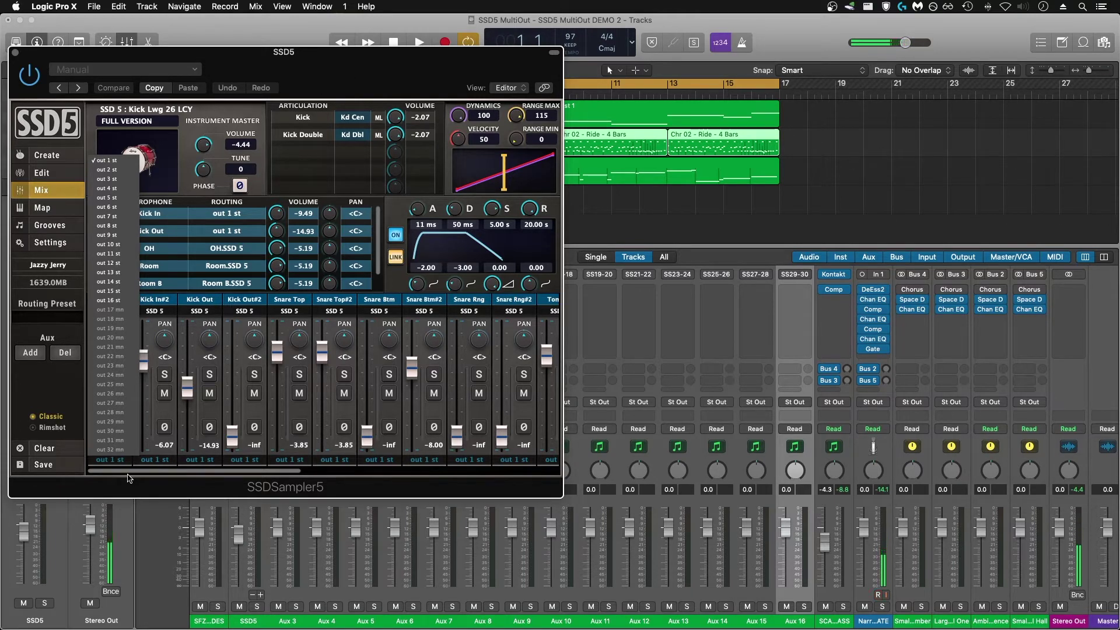
# Keep Kick In on out 1 st and route Kick Out and Kick Out#2 to out 2 st
pyautogui.click(123, 463)
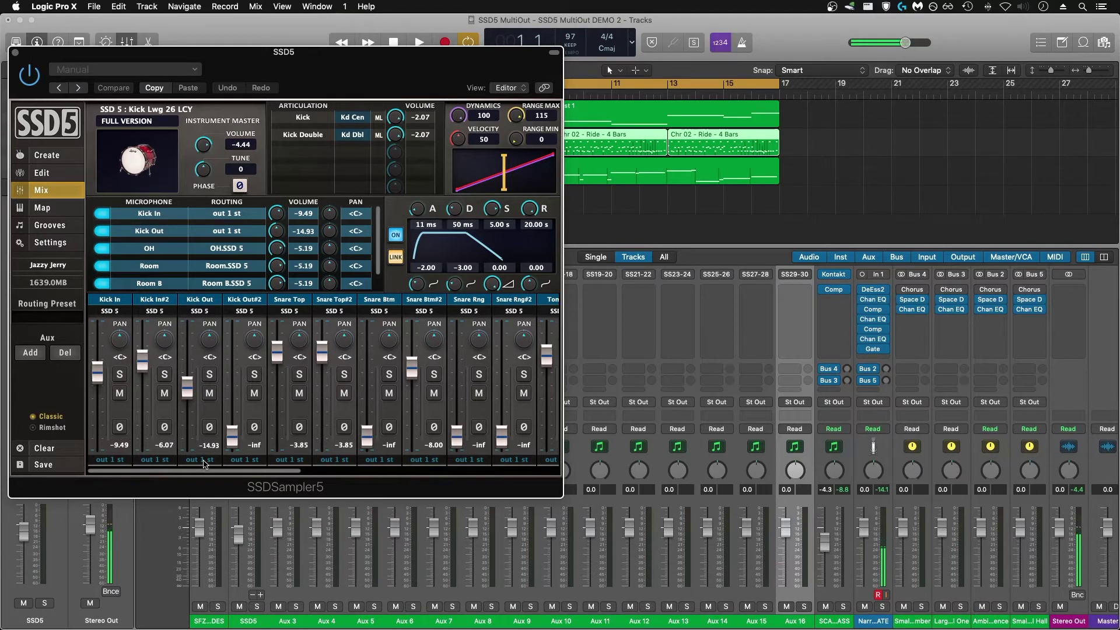
pyautogui.click(203, 460)
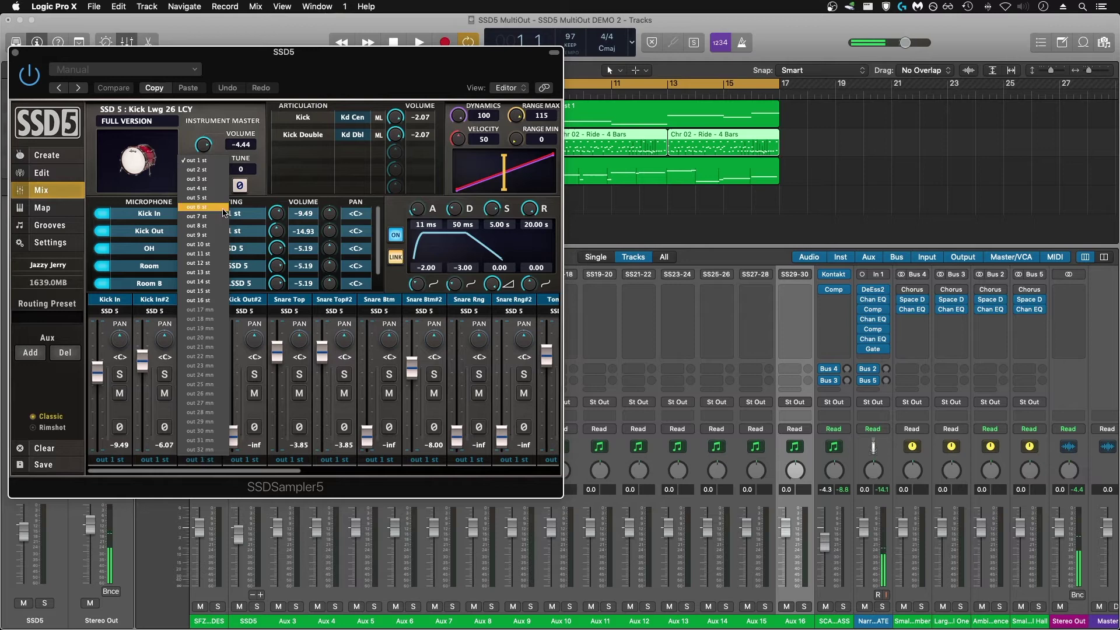
pyautogui.click(223, 171)
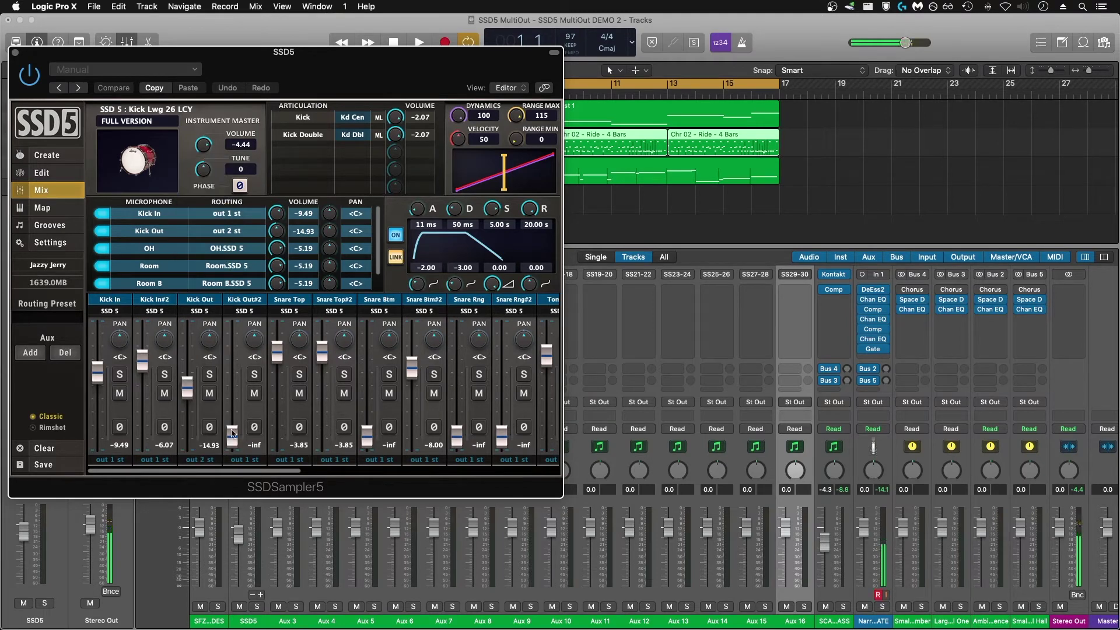
pyautogui.click(244, 460)
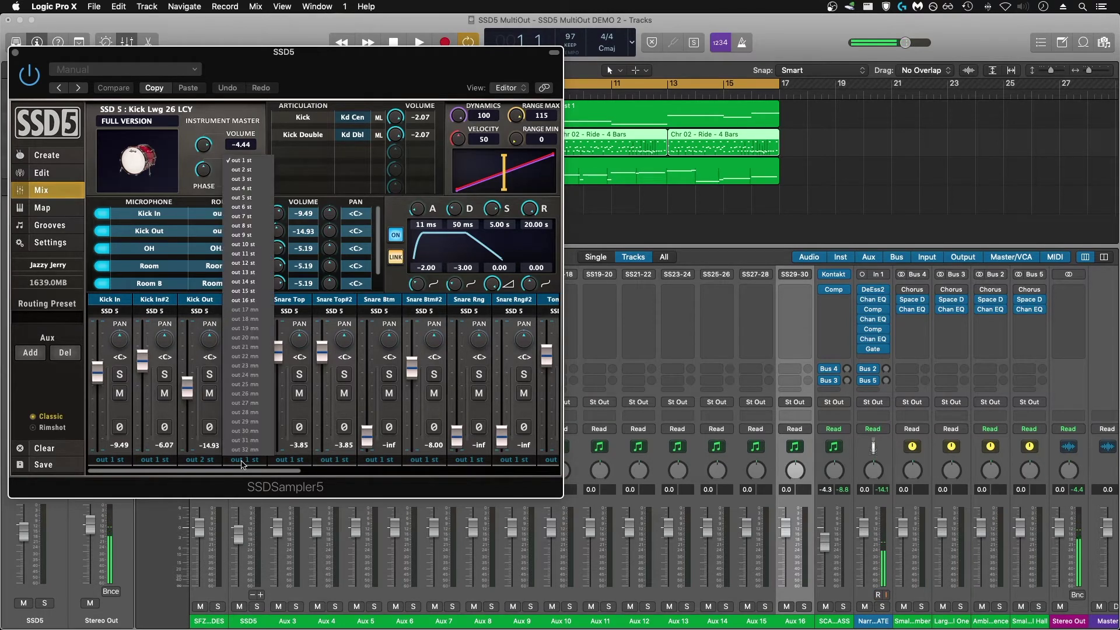
pyautogui.click(244, 173)
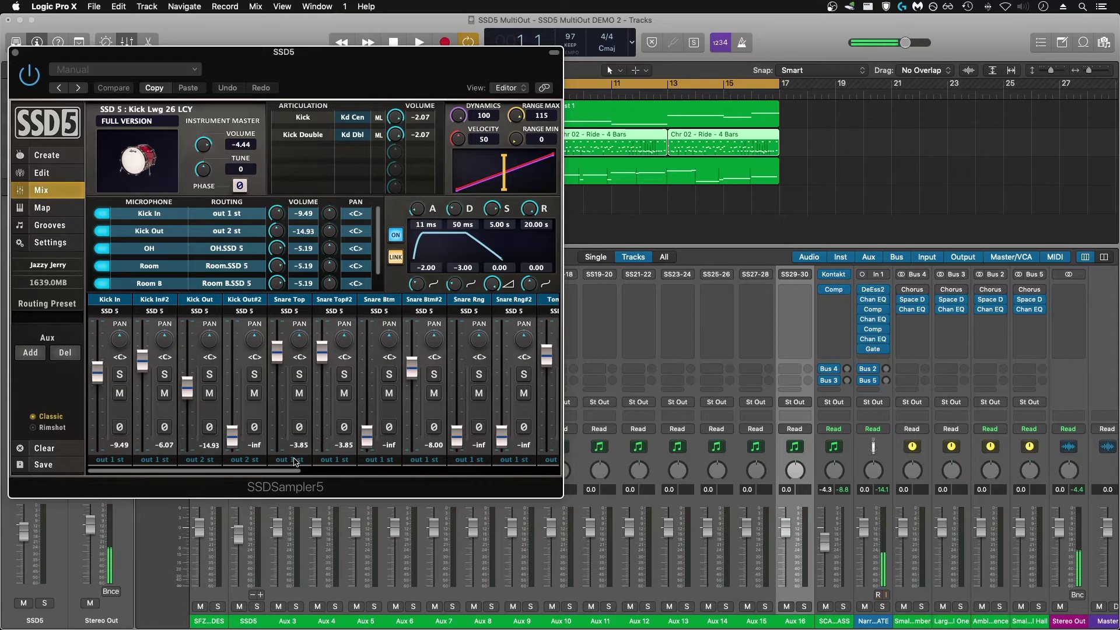
# Route the Snare Top pair to out 3 st, and Snare Btm and Snare Rng#2 to out 4 st
pyautogui.click(294, 460)
pyautogui.click(297, 185)
pyautogui.click(334, 460)
pyautogui.click(336, 178)
pyautogui.click(379, 460)
pyautogui.click(382, 188)
pyautogui.click(424, 460)
pyautogui.click(422, 188)
pyautogui.moveTo(133, 470); pyautogui.dragTo(263, 469)
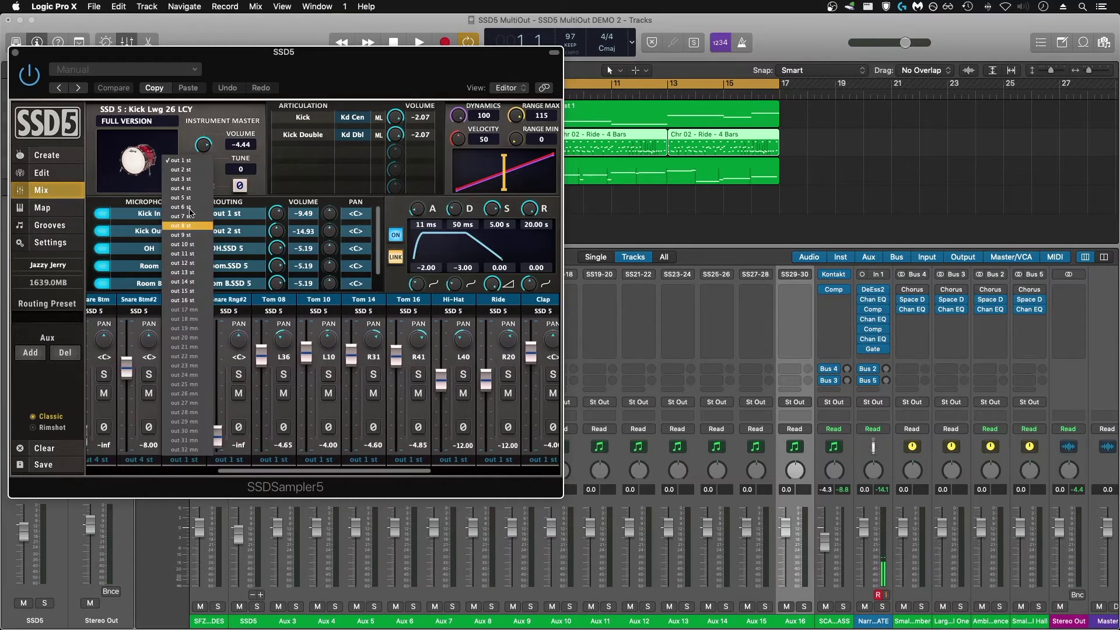
pyautogui.click(279, 461)
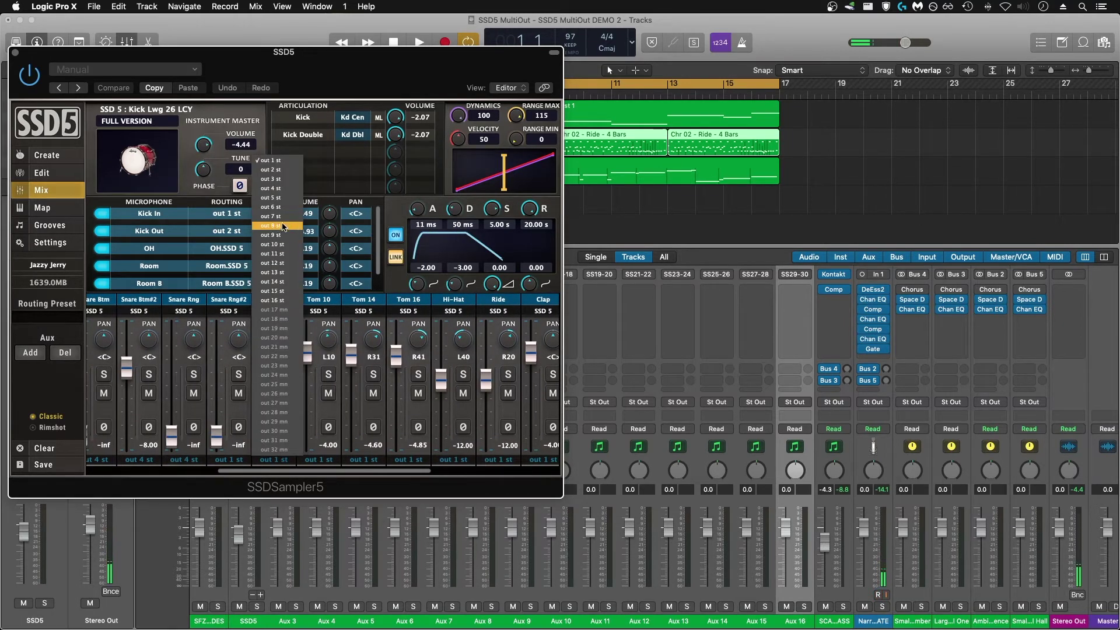
pyautogui.click(229, 460)
pyautogui.click(229, 188)
# Send Tom 08, Tom 10, Tom 14 and Tom 16 to out 5, 6, 7 and 8 st
pyautogui.click(273, 460)
pyautogui.click(275, 198)
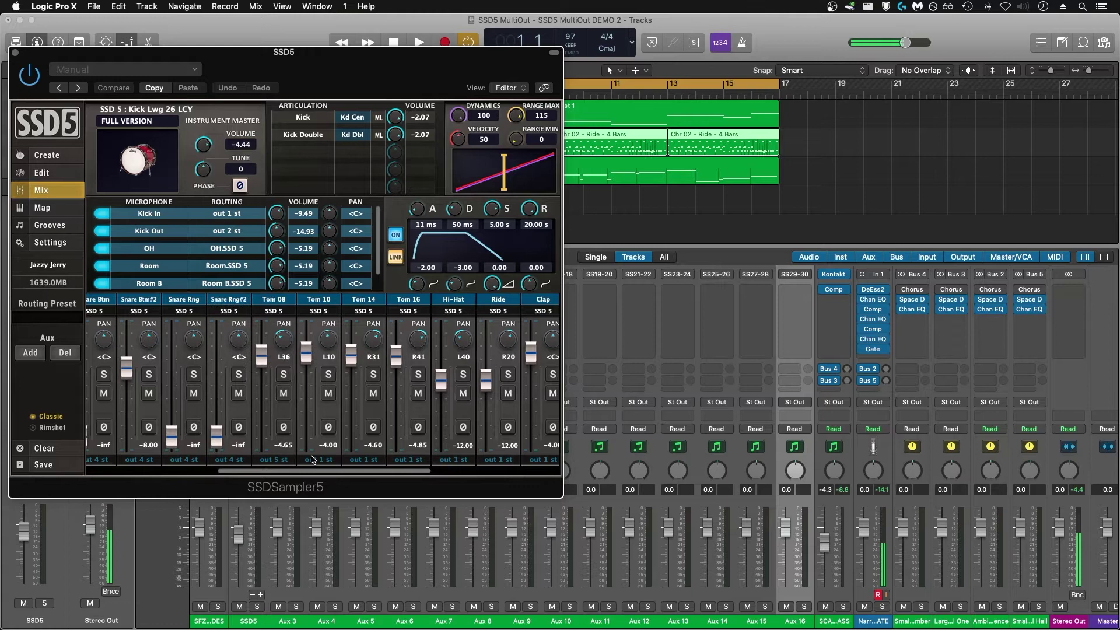
pyautogui.click(319, 461)
pyautogui.click(321, 207)
pyautogui.click(363, 460)
pyautogui.click(364, 217)
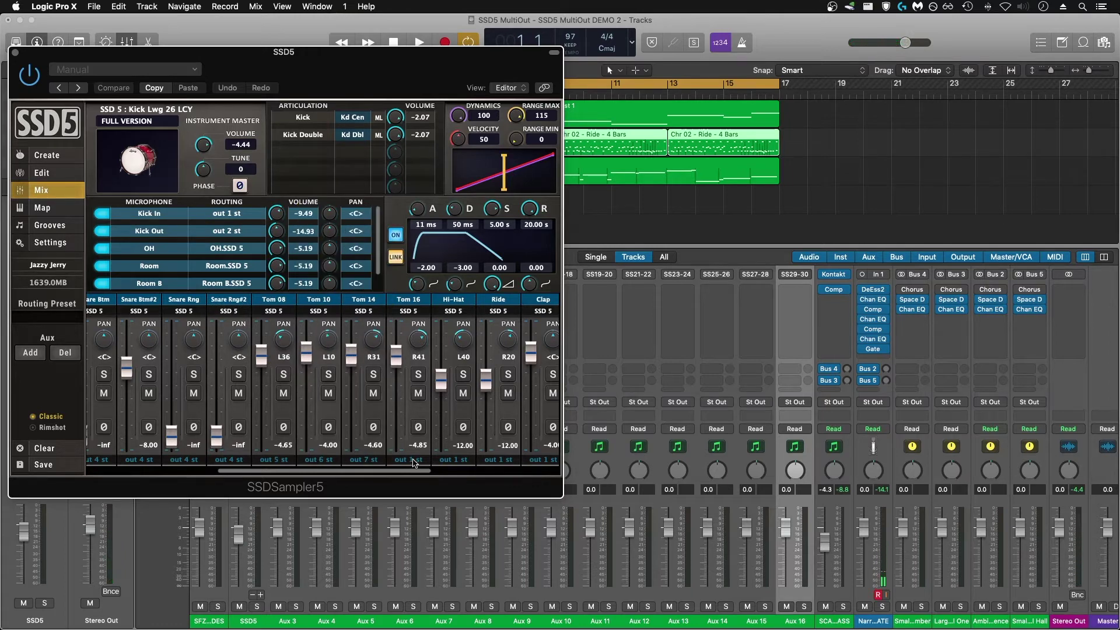
pyautogui.click(414, 461)
pyautogui.click(411, 225)
# Route Hi-Hat, Ride, Clap, Cowbell and Tamb to out 9 through out 13 st
pyautogui.hscroll(5, 408, 380)
pyautogui.click(291, 460)
pyautogui.click(294, 235)
pyautogui.click(337, 460)
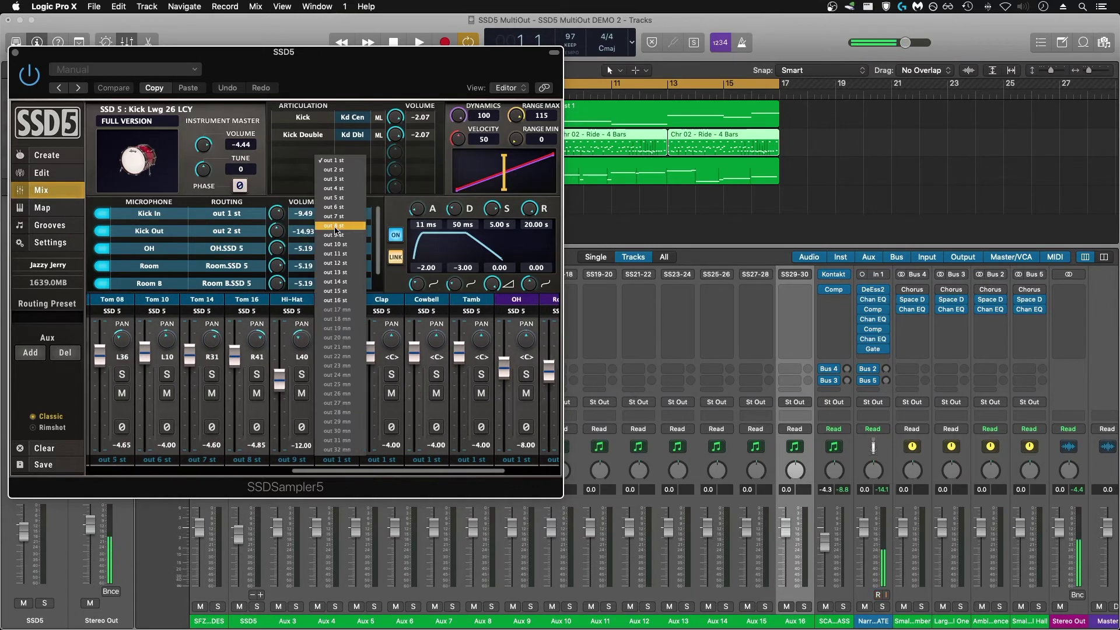
pyautogui.click(336, 244)
pyautogui.click(381, 460)
pyautogui.click(380, 253)
pyautogui.click(426, 460)
pyautogui.click(425, 262)
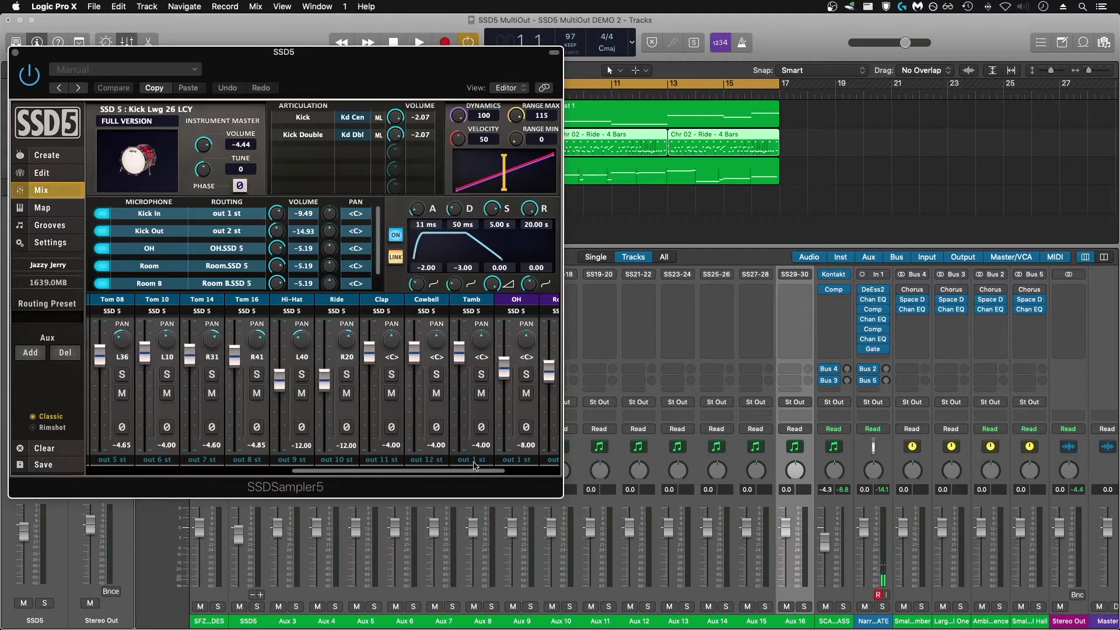
pyautogui.click(474, 465)
pyautogui.click(471, 272)
# Send OH to out 14 st, Room to out 15 st and Room B to out 16 st
pyautogui.hscroll(3, 481, 420)
pyautogui.click(402, 460)
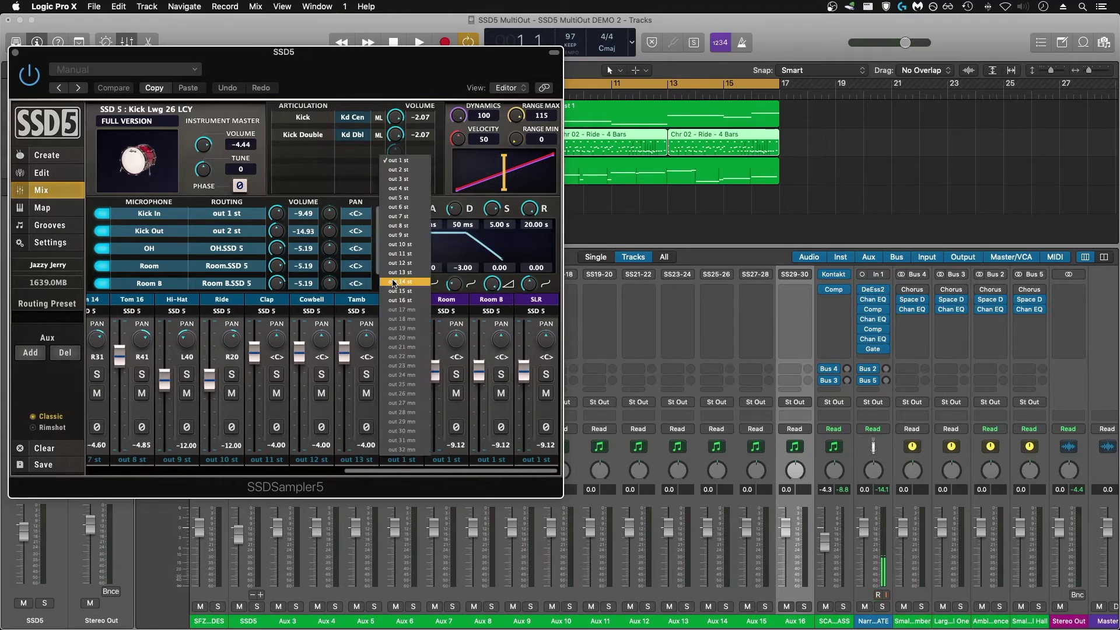
pyautogui.click(399, 281)
pyautogui.click(447, 460)
pyautogui.click(459, 291)
pyautogui.click(488, 461)
pyautogui.click(490, 290)
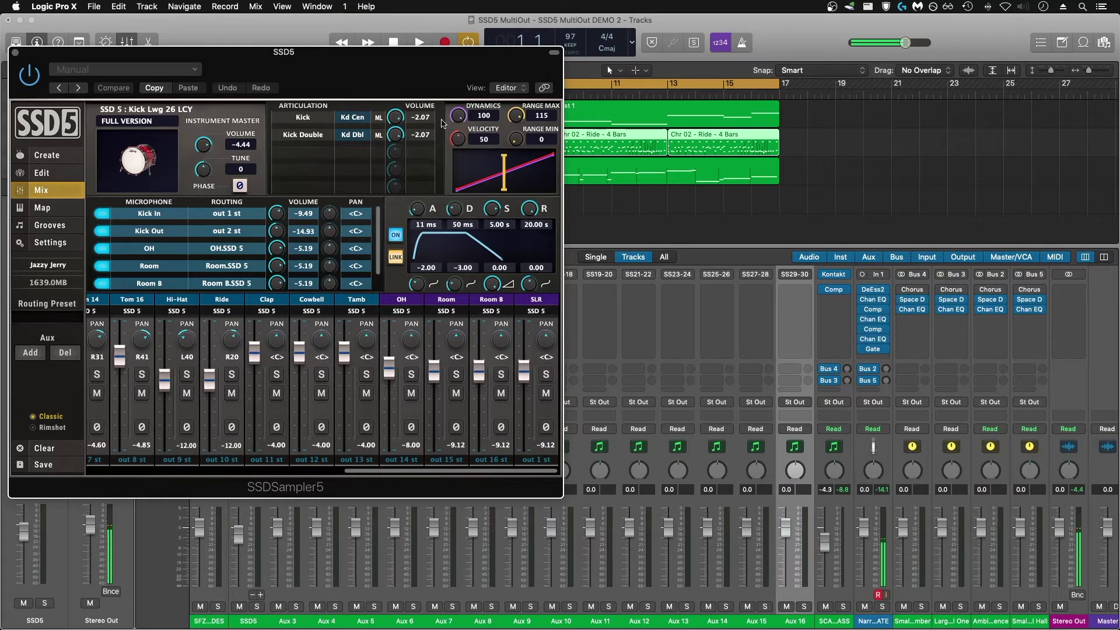
# Move the SSD5 window aside, play the routed drums, scroll back to Kick In, and stop
pyautogui.moveTo(440, 66); pyautogui.dragTo(940, 46)
pyautogui.press('space')
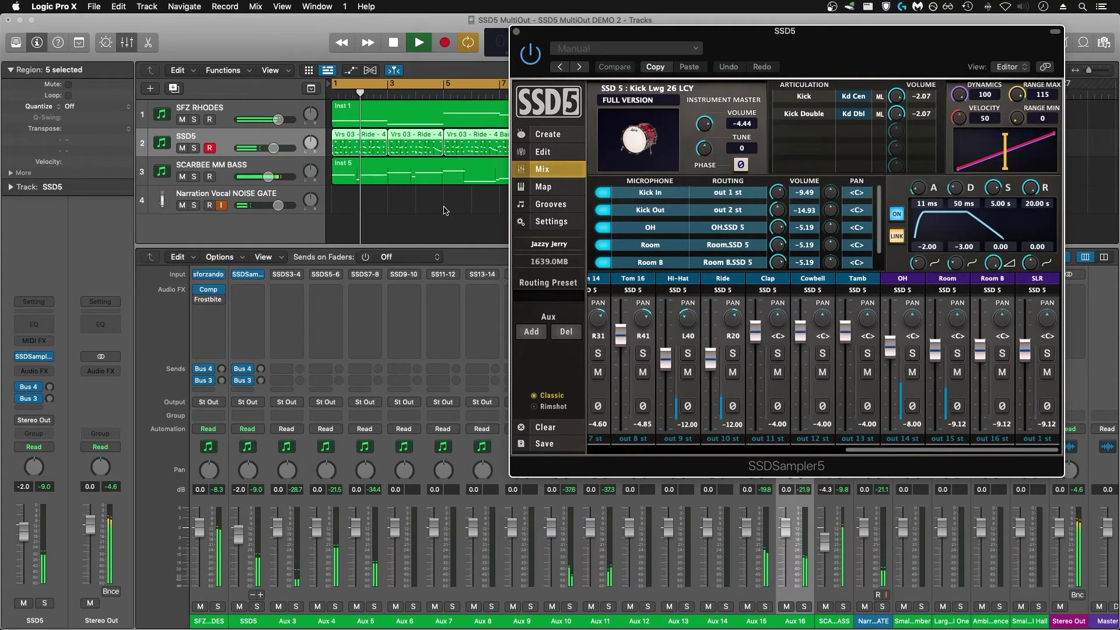
pyautogui.hscroll(-10, 776, 321)
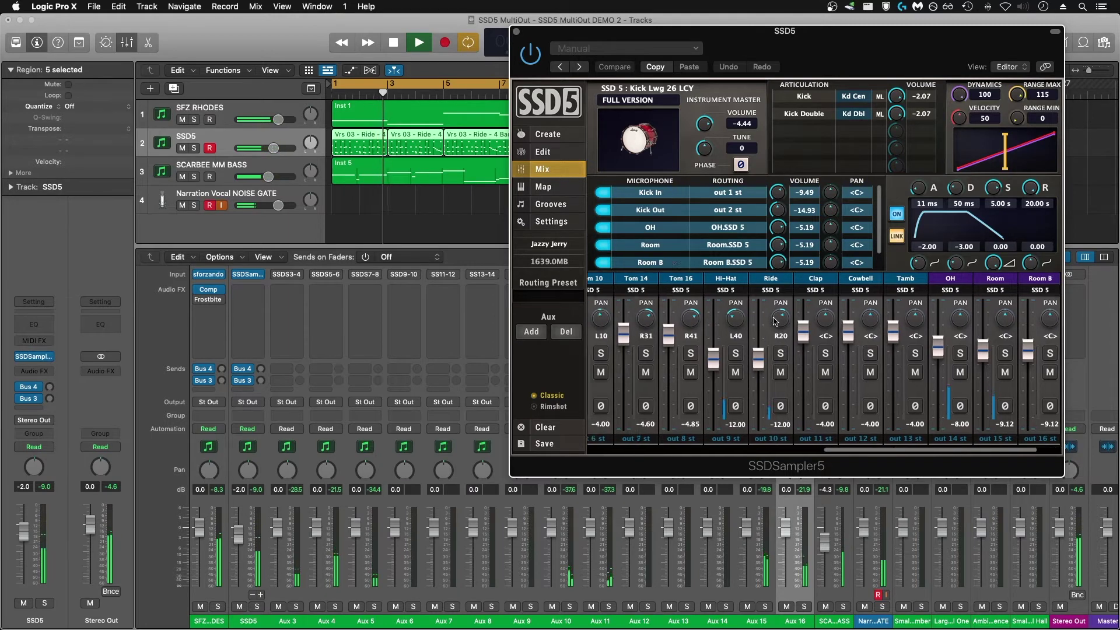
pyautogui.hscroll(-5, 775, 322)
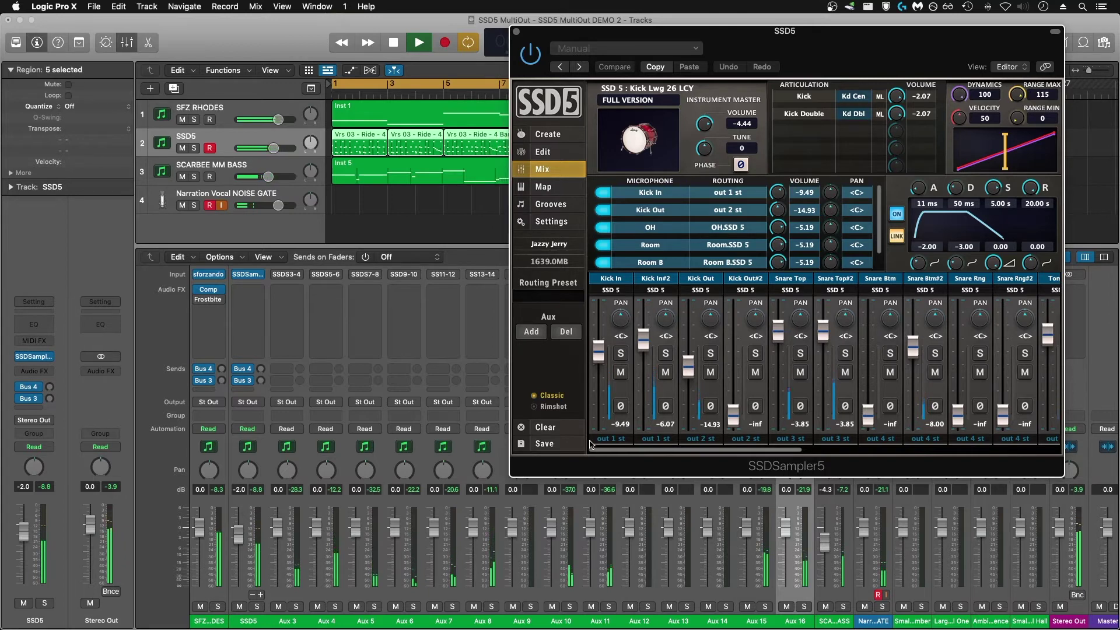
pyautogui.press('space')
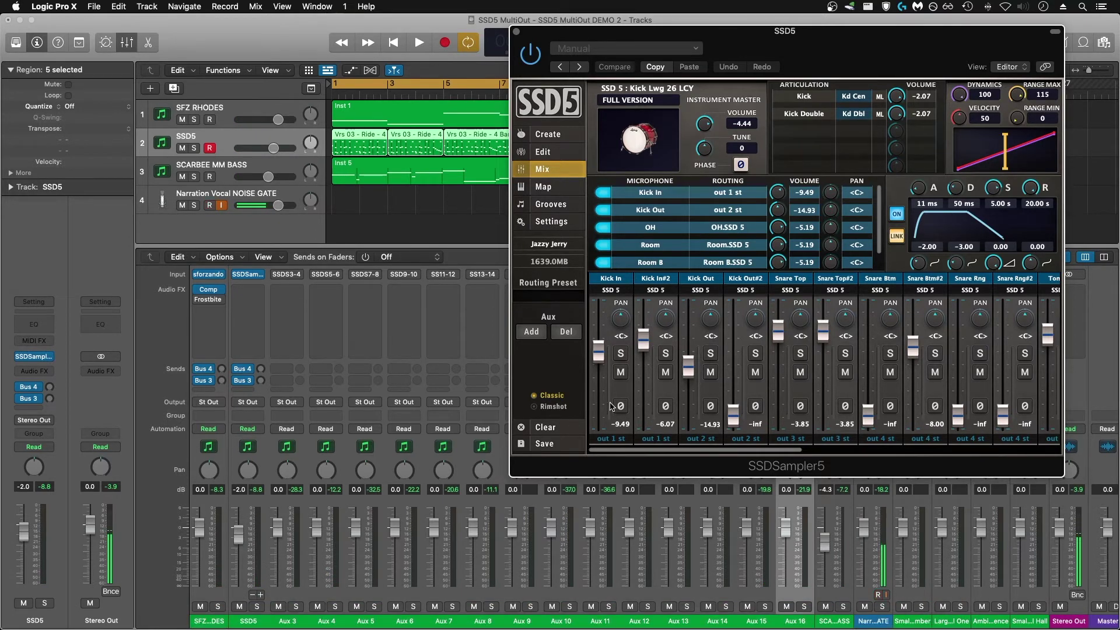
# Audition the soloed Kick In mics and name their channel KICK
pyautogui.click(621, 354)
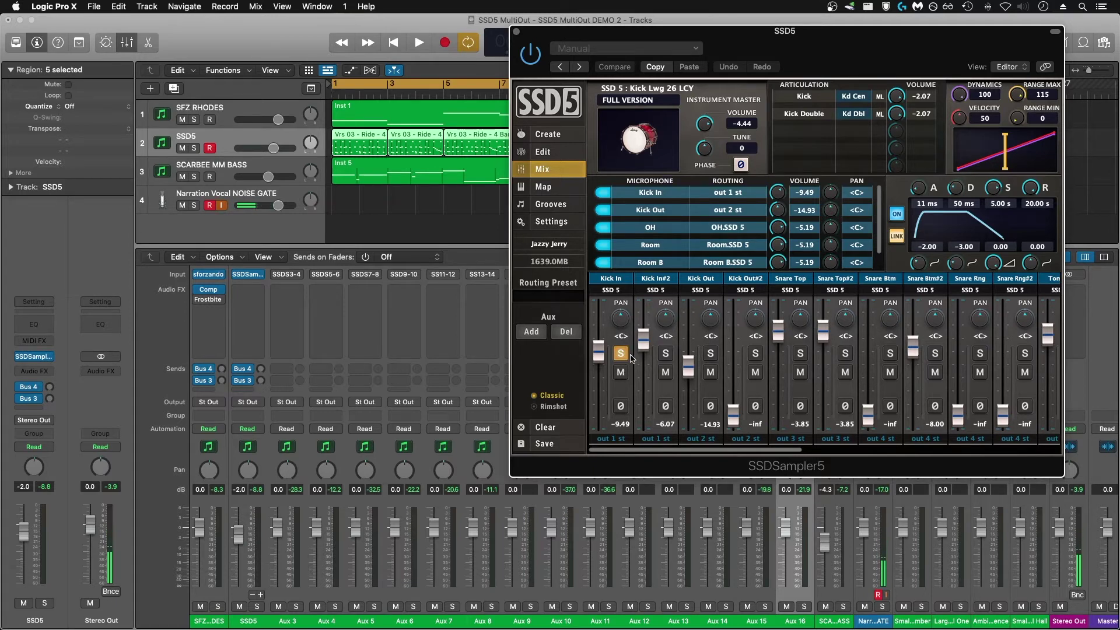
pyautogui.click(666, 354)
pyautogui.press('space')
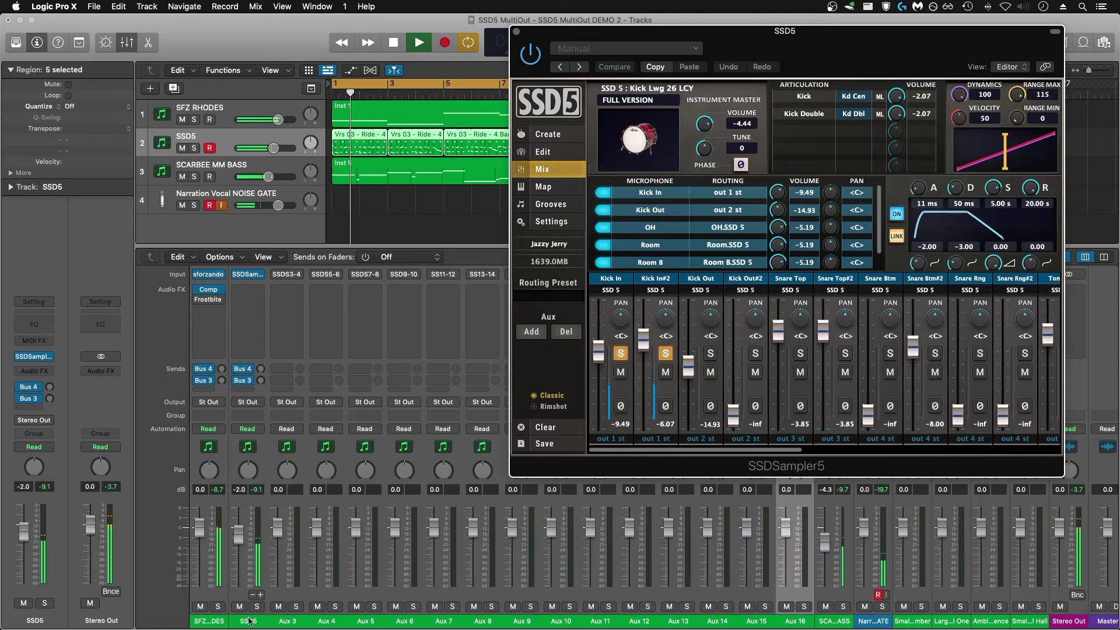
pyautogui.press('space')
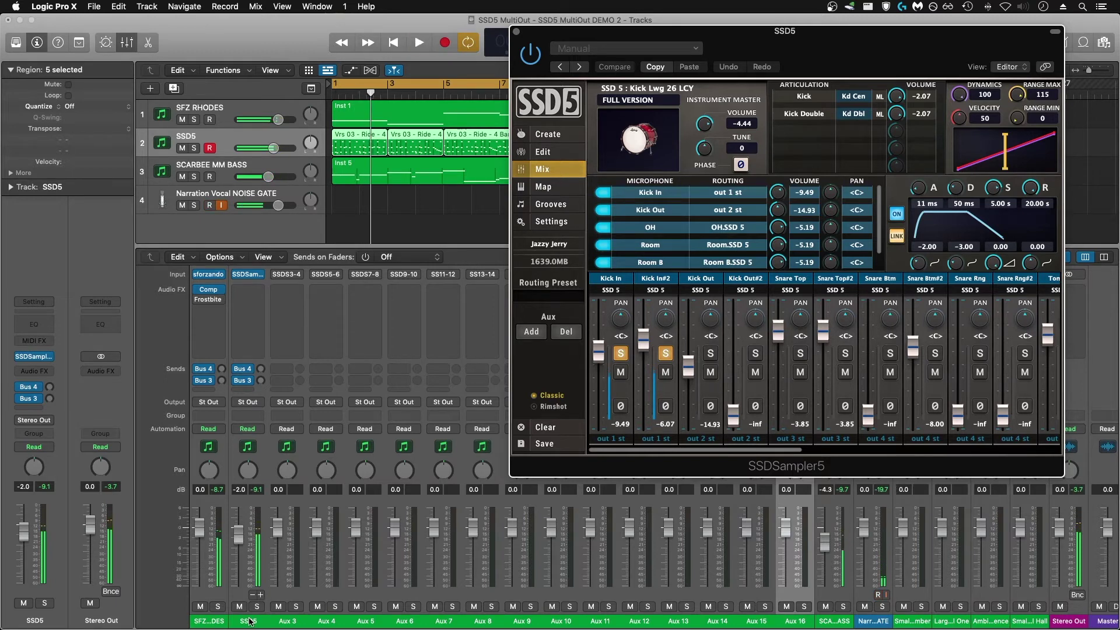
pyautogui.doubleClick(249, 621)
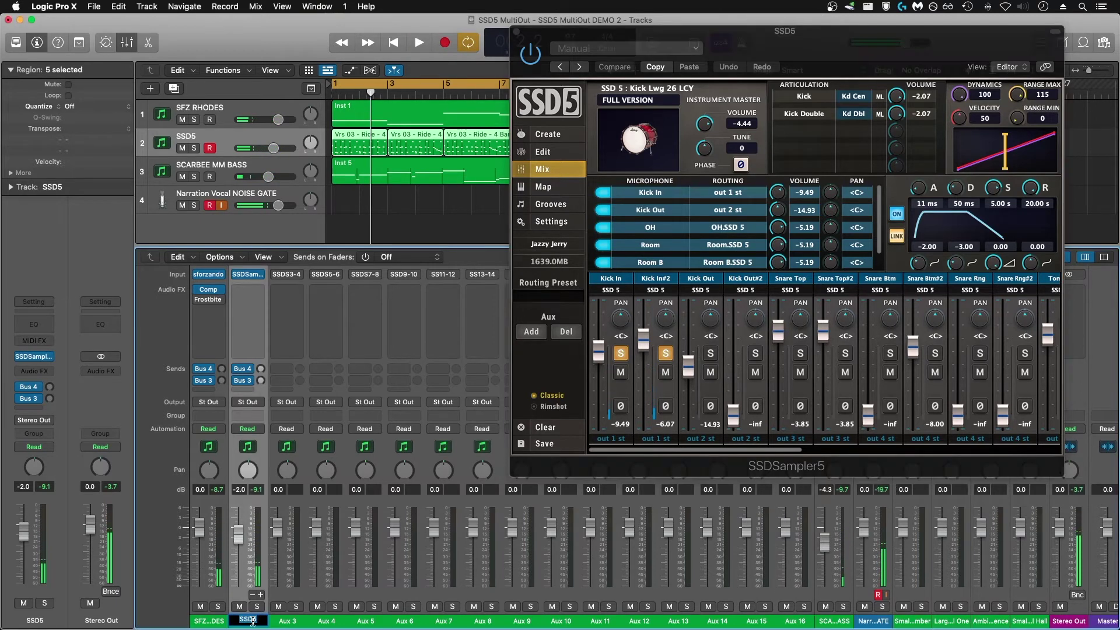
pyautogui.write('KICK')
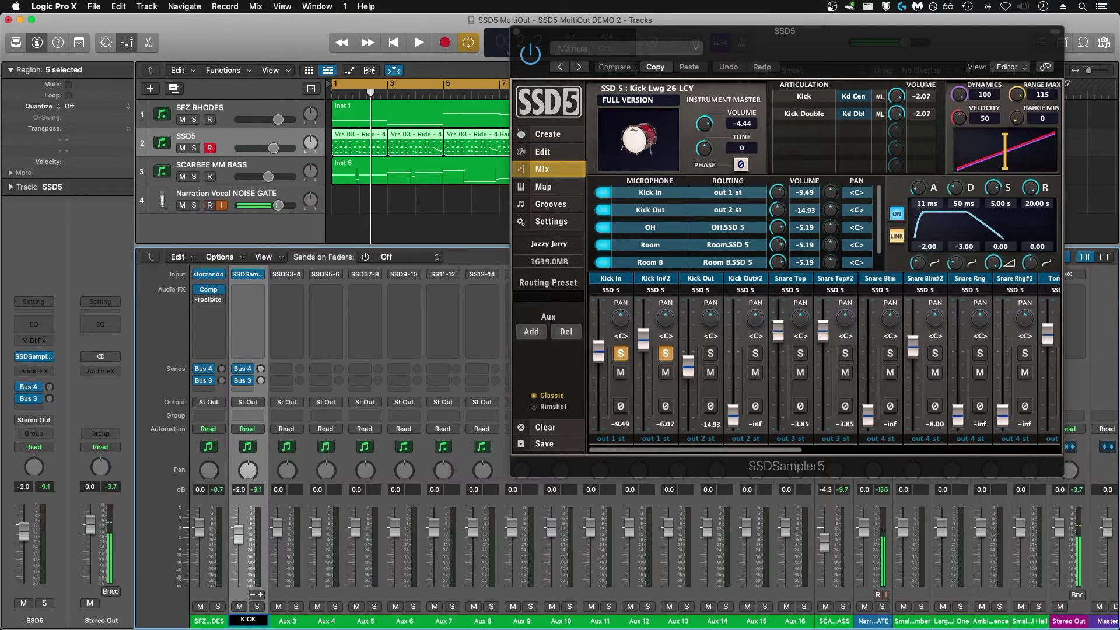
pyautogui.press('Return')
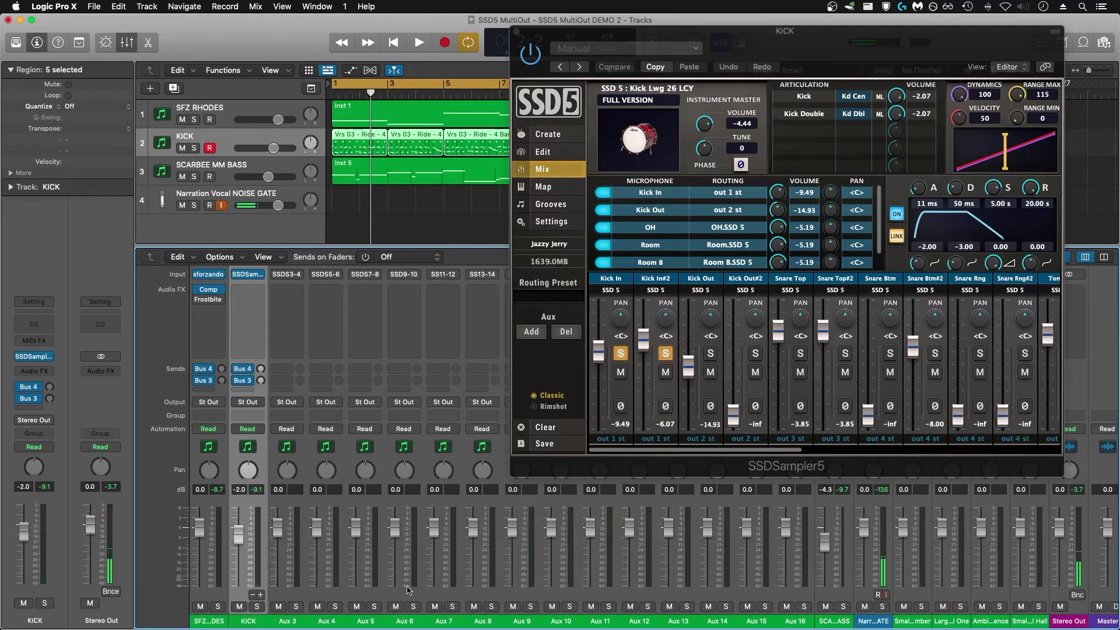
pyautogui.click(620, 355)
pyautogui.click(666, 354)
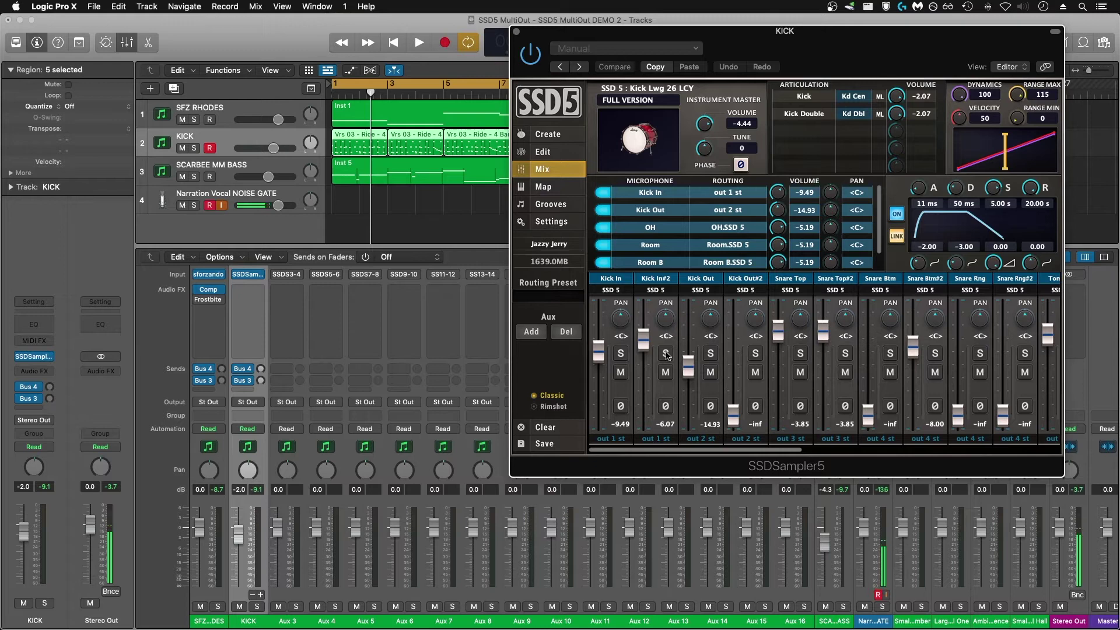
# Audition the Kick Out mics, raise Kick Out#2 to -18.67, and rename Aux 3 to KICK OUT
pyautogui.click(710, 354)
pyautogui.click(755, 354)
pyautogui.press('space')
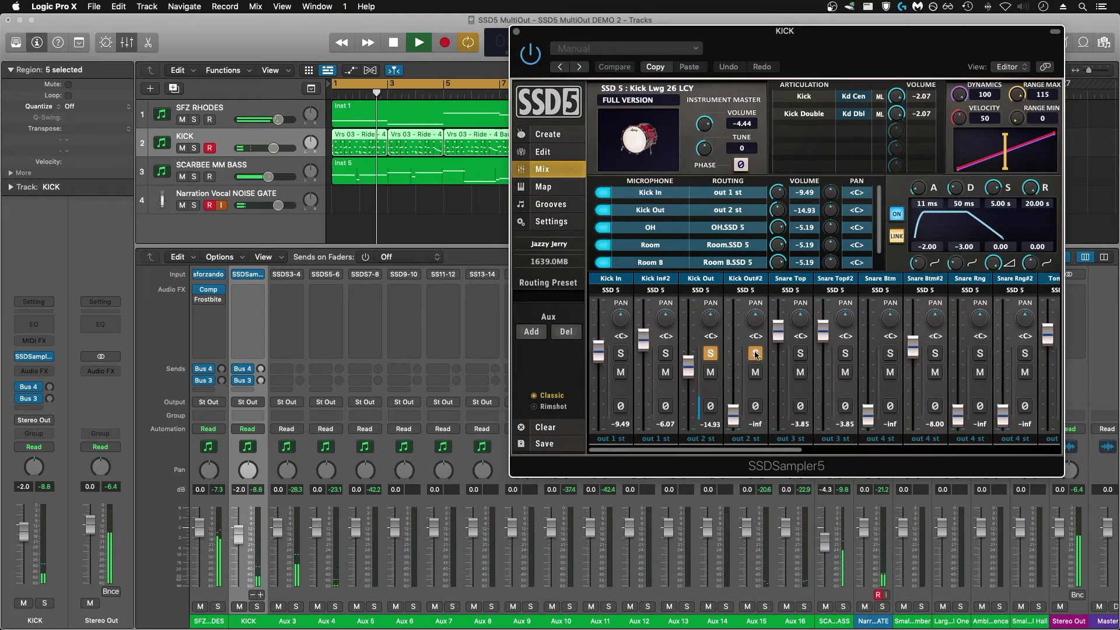
pyautogui.moveTo(726, 412); pyautogui.dragTo(727, 375)
pyautogui.click(294, 623)
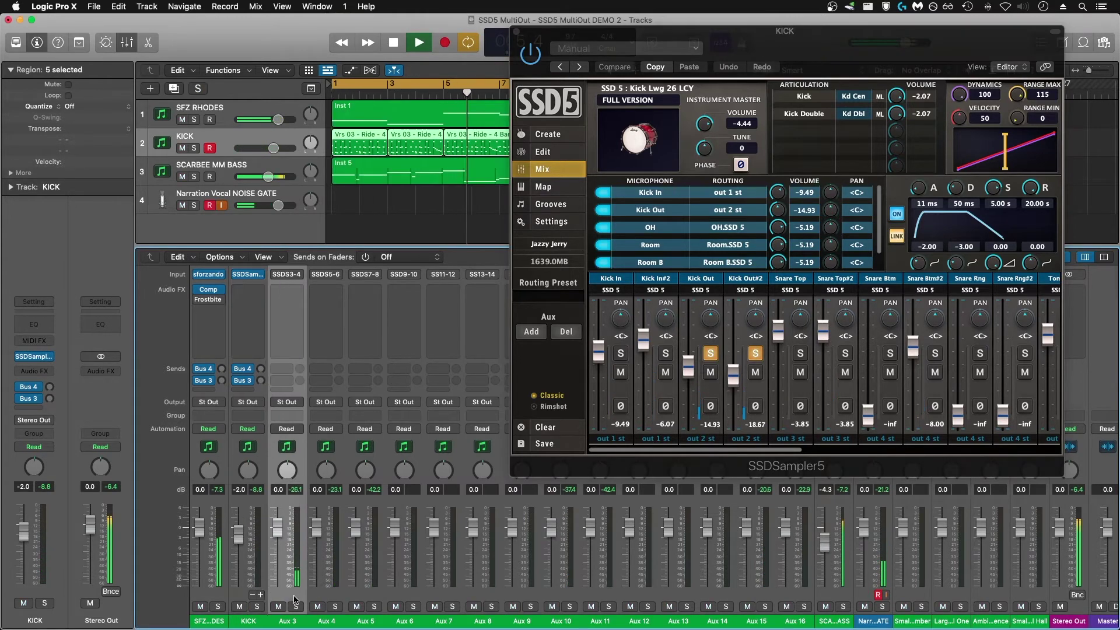
pyautogui.press('space')
pyautogui.doubleClick(293, 623)
pyautogui.write('KICK OUT')
pyautogui.press('Return')
pyautogui.click(711, 353)
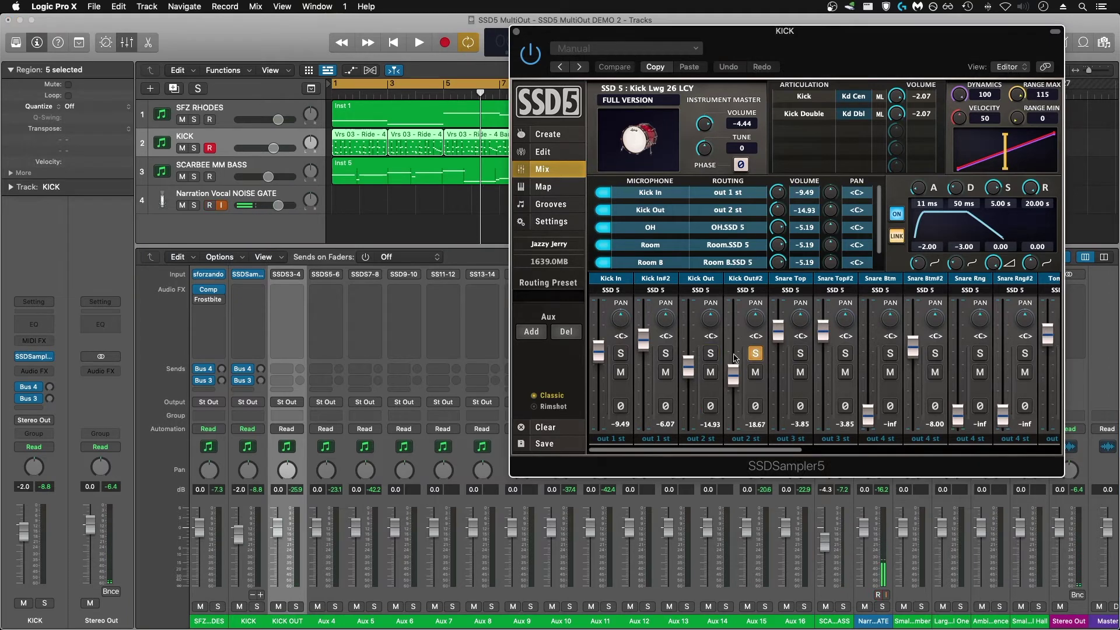
pyautogui.click(756, 354)
# Audition the Snare Top mics and rename Aux 4 to SN TOP
pyautogui.click(800, 354)
pyautogui.press('space')
pyautogui.click(845, 354)
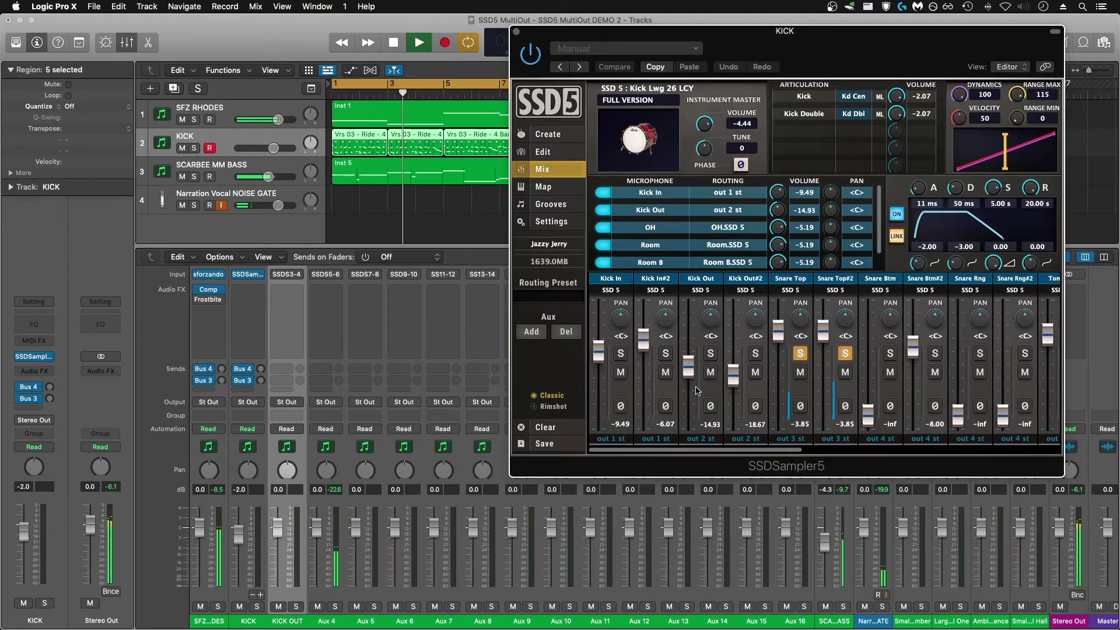
pyautogui.press('space')
pyautogui.click(327, 622)
pyautogui.write('SN TOP')
pyautogui.press('Return')
pyautogui.click(800, 354)
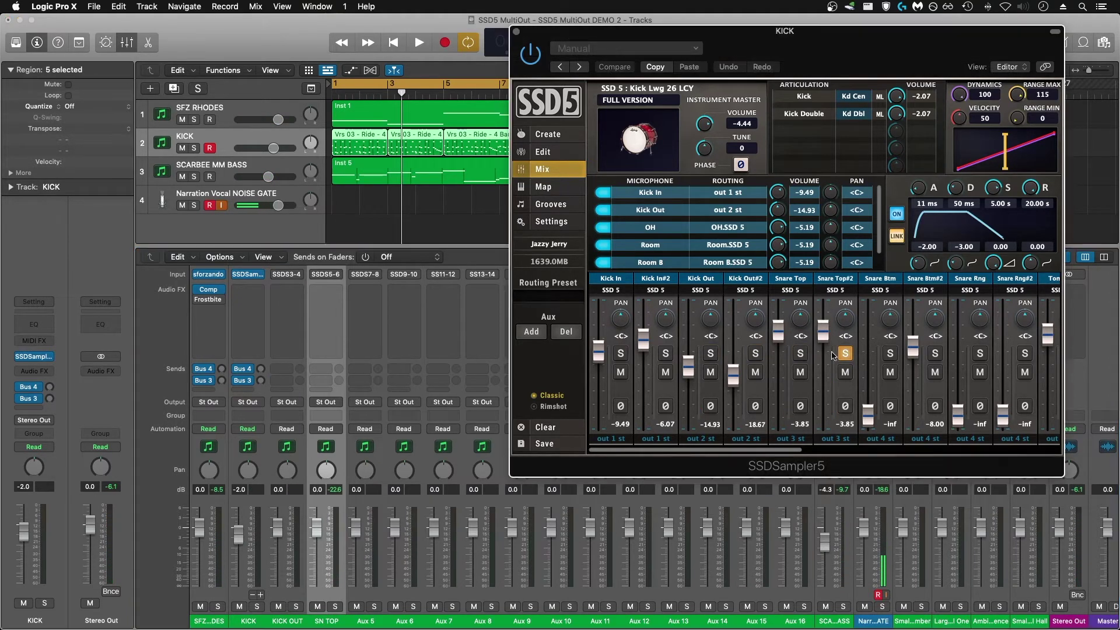
pyautogui.click(846, 354)
# Audition the Snare Btm mics and rename Aux 5 to SN BOT
pyautogui.click(890, 353)
pyautogui.click(935, 353)
pyautogui.press('space')
pyautogui.doubleClick(365, 622)
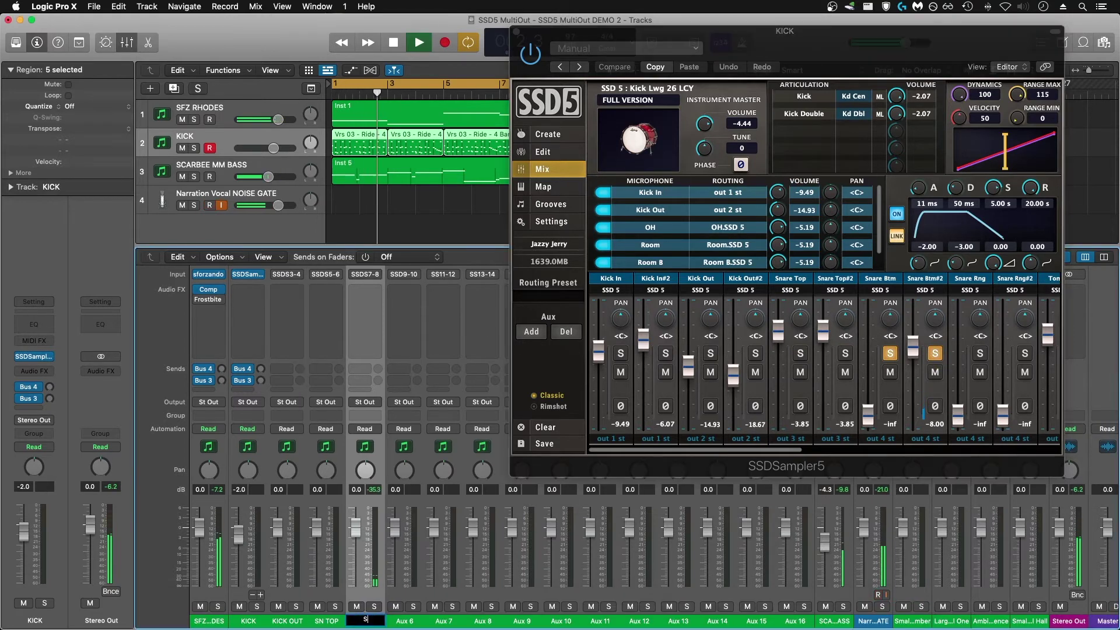
pyautogui.write('SN BOT')
pyautogui.press('Return')
pyautogui.click(890, 354)
pyautogui.click(935, 353)
# Solo Tom 08 and rename Aux 6 to TOM 1
pyautogui.hscroll(5, 823, 357)
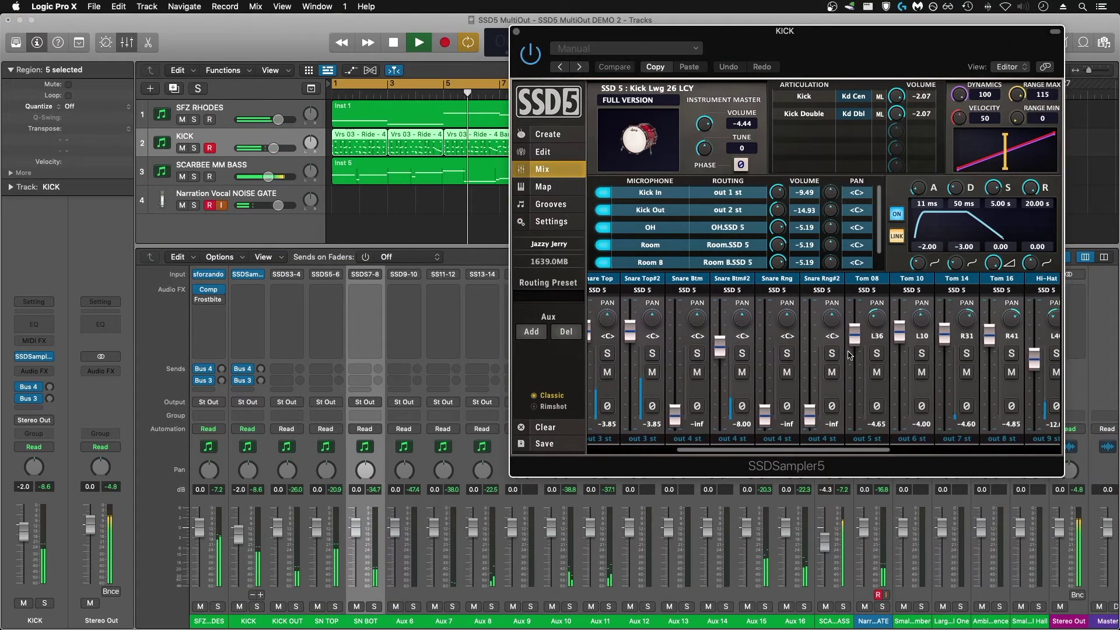
pyautogui.click(822, 353)
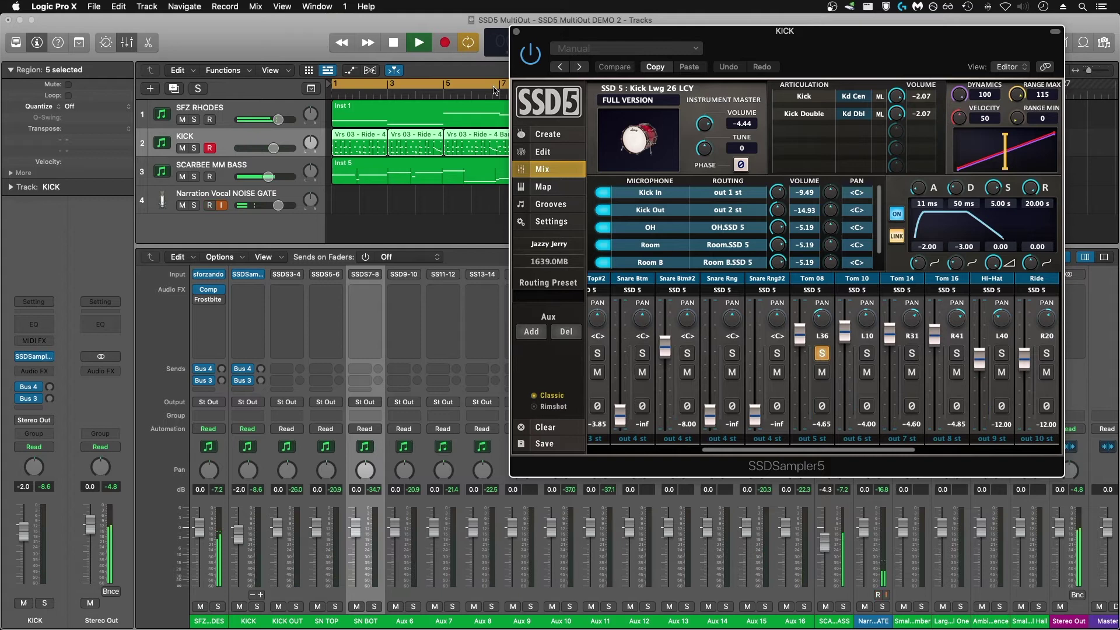
pyautogui.press('space')
pyautogui.doubleClick(404, 622)
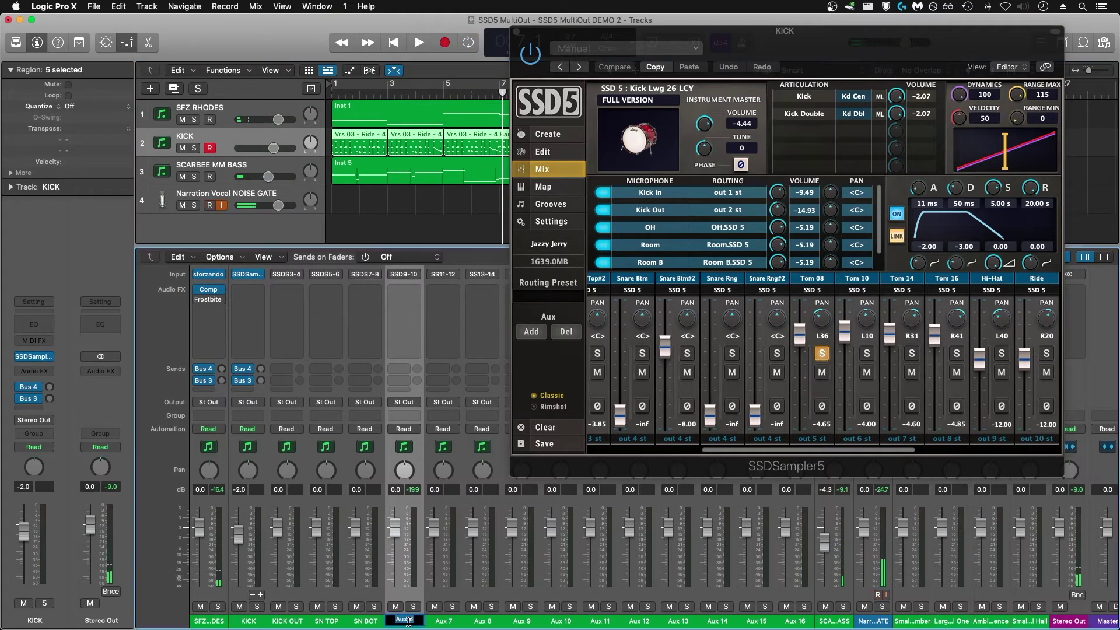
pyautogui.write('TOM 1')
pyautogui.press('Return')
# Audition Tom 10 alone and rename Aux 7 to TOM 2
pyautogui.press('space')
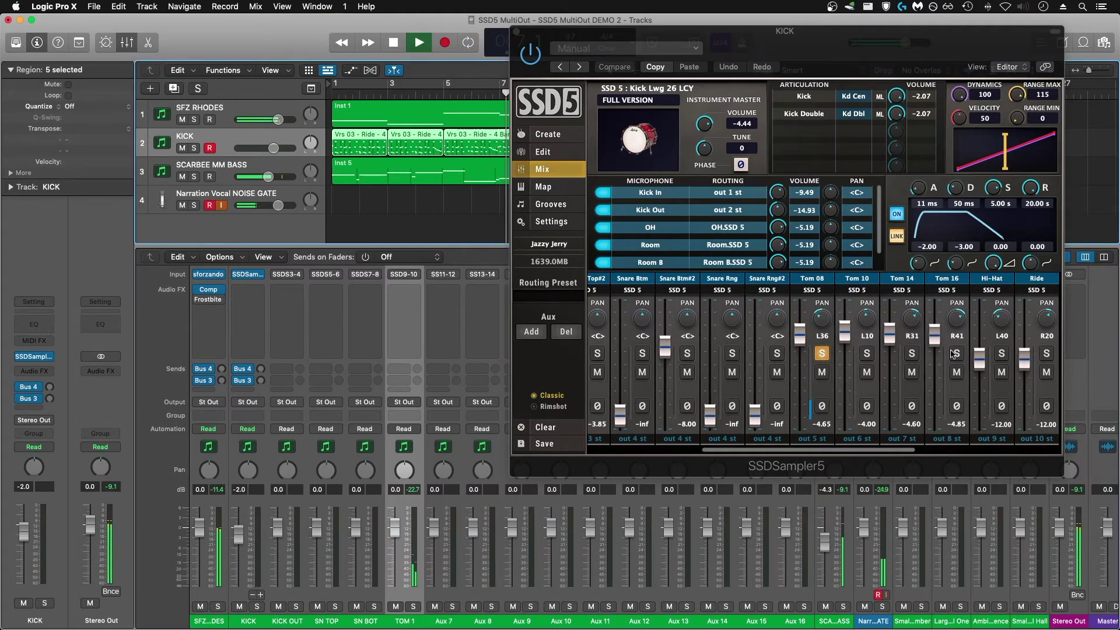
pyautogui.click(822, 353)
pyautogui.click(867, 353)
pyautogui.press('space')
pyautogui.doubleClick(444, 622)
pyautogui.write('TOM 2')
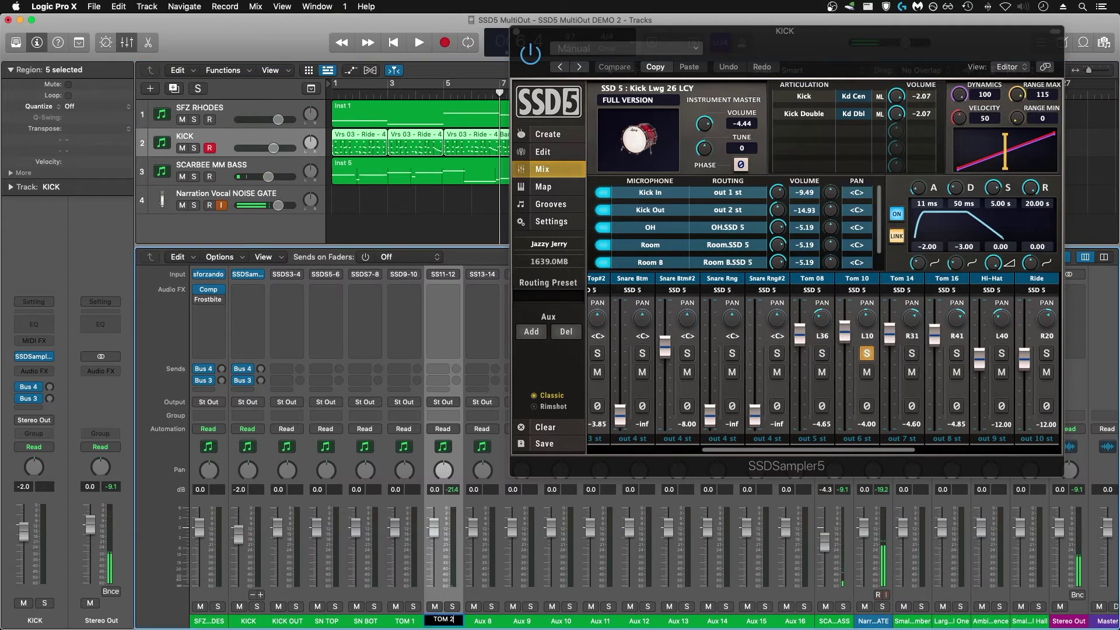
pyautogui.press('Return')
# Audition Tom 14 and rename Aux 8 to TOM 3
pyautogui.click(912, 354)
pyautogui.press('space')
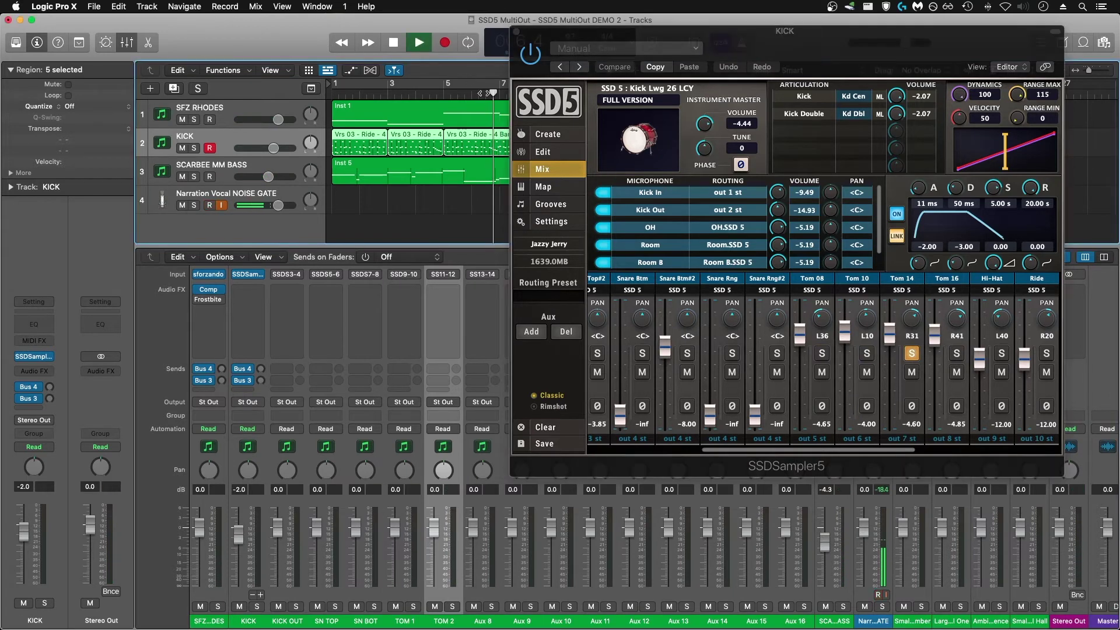
pyautogui.doubleClick(482, 622)
pyautogui.write('TOM 3')
pyautogui.press('Return')
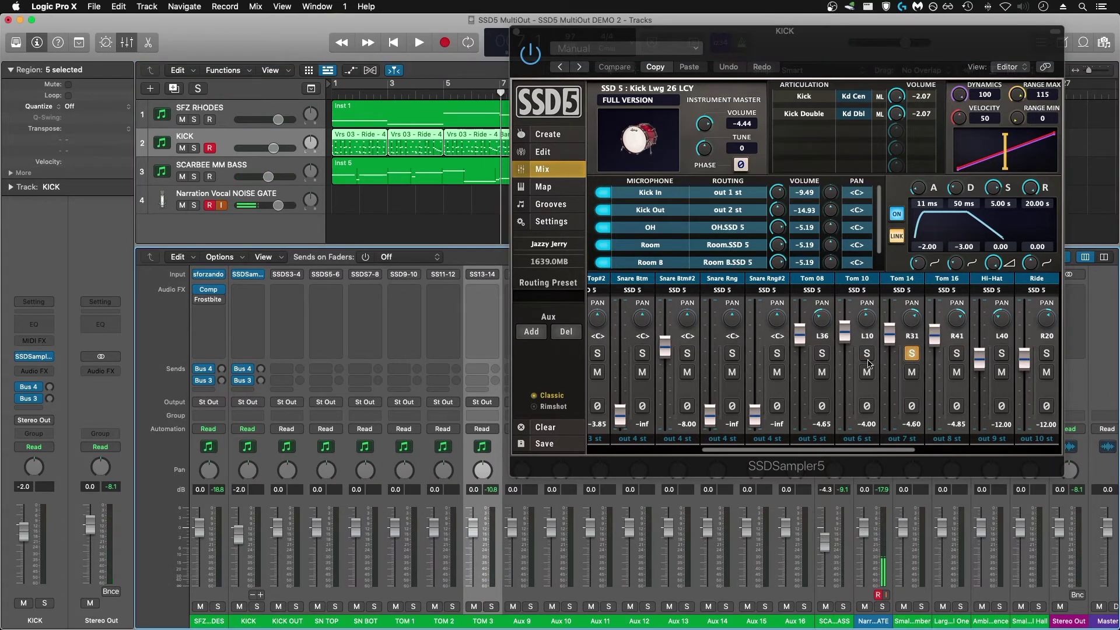
# Solo Tom 16, rename Aux 9 to TOM 4, then unsolo it
pyautogui.click(957, 353)
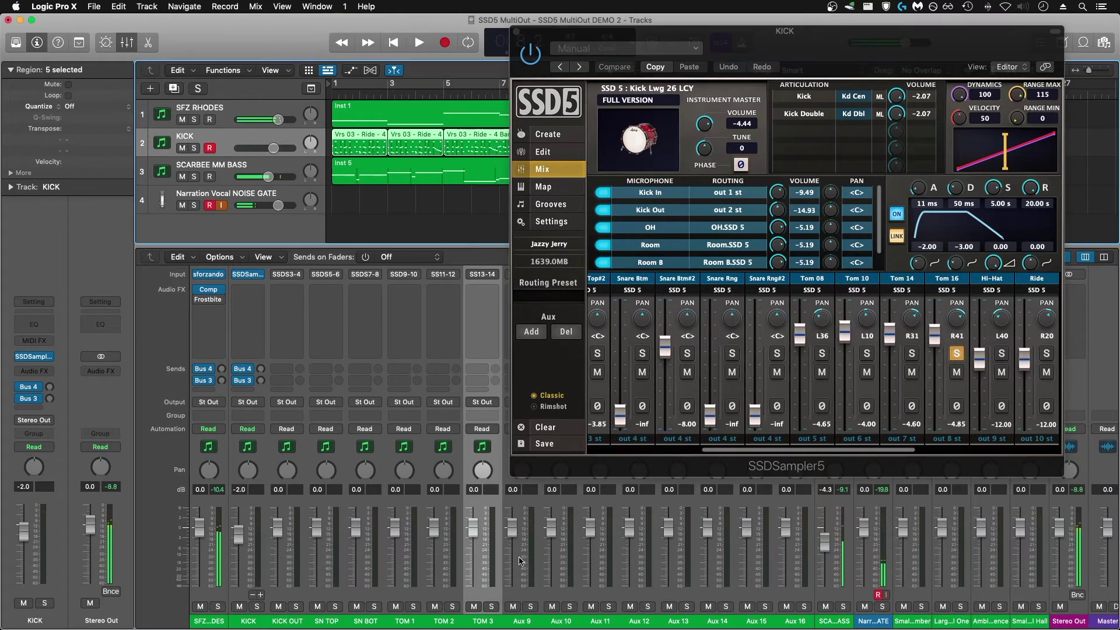
pyautogui.doubleClick(522, 620)
pyautogui.write('TOM 4')
pyautogui.press('Return')
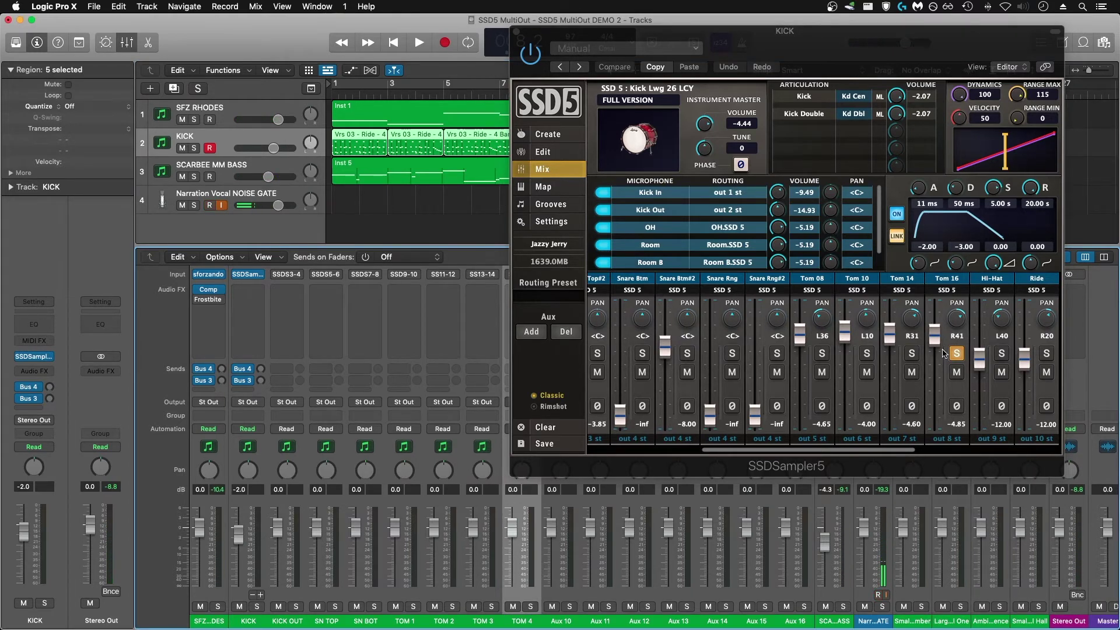
pyautogui.hscroll(5, 944, 354)
pyautogui.click(849, 354)
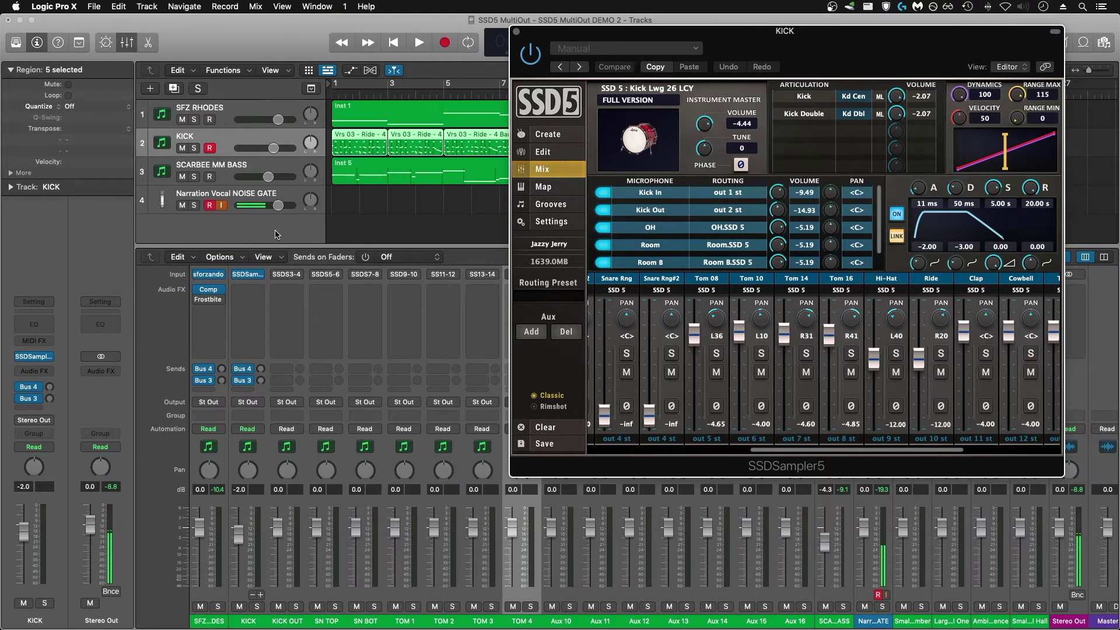
# Start cycle playback and name Aux 10 HH and Aux 11 RIDE
pyautogui.click(407, 84)
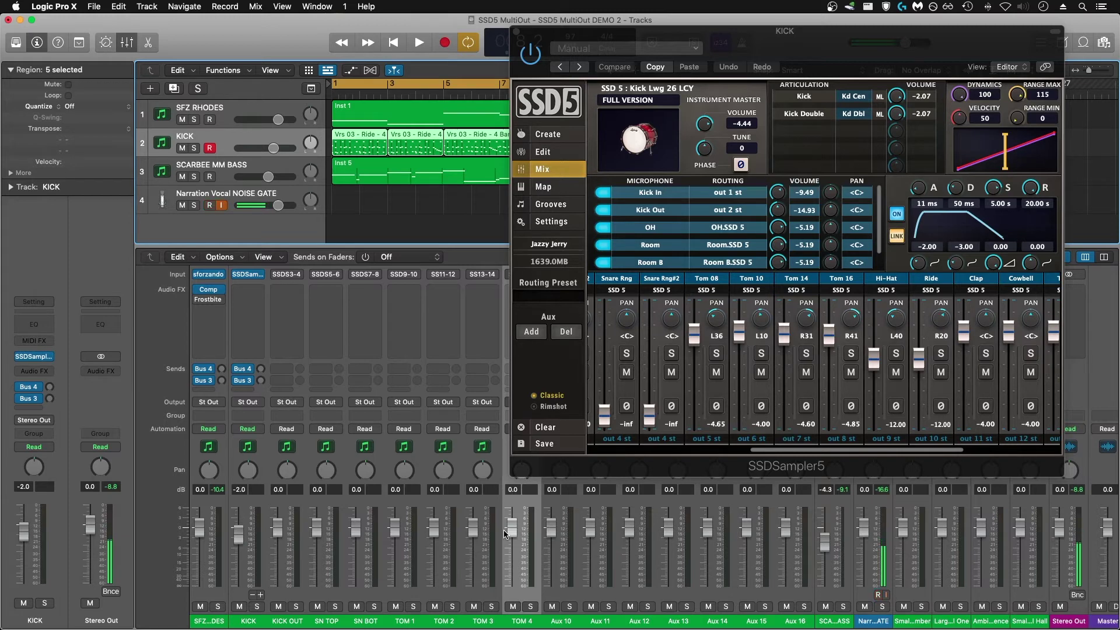
pyautogui.press('space')
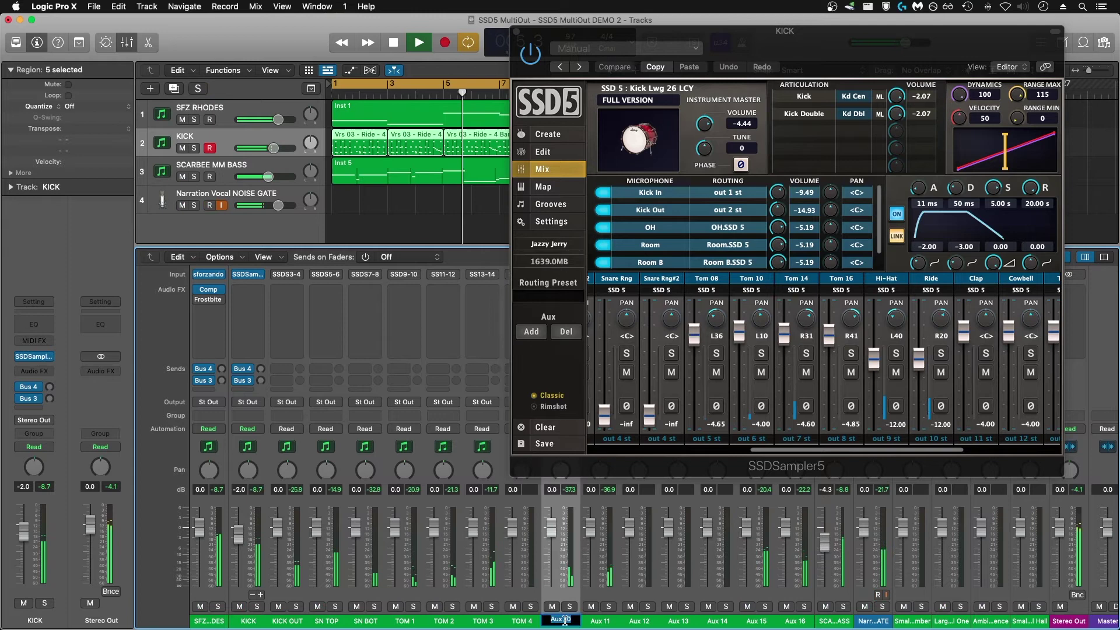
pyautogui.doubleClick(561, 621)
pyautogui.write('HH')
pyautogui.doubleClick(600, 621)
pyautogui.write('RIDE')
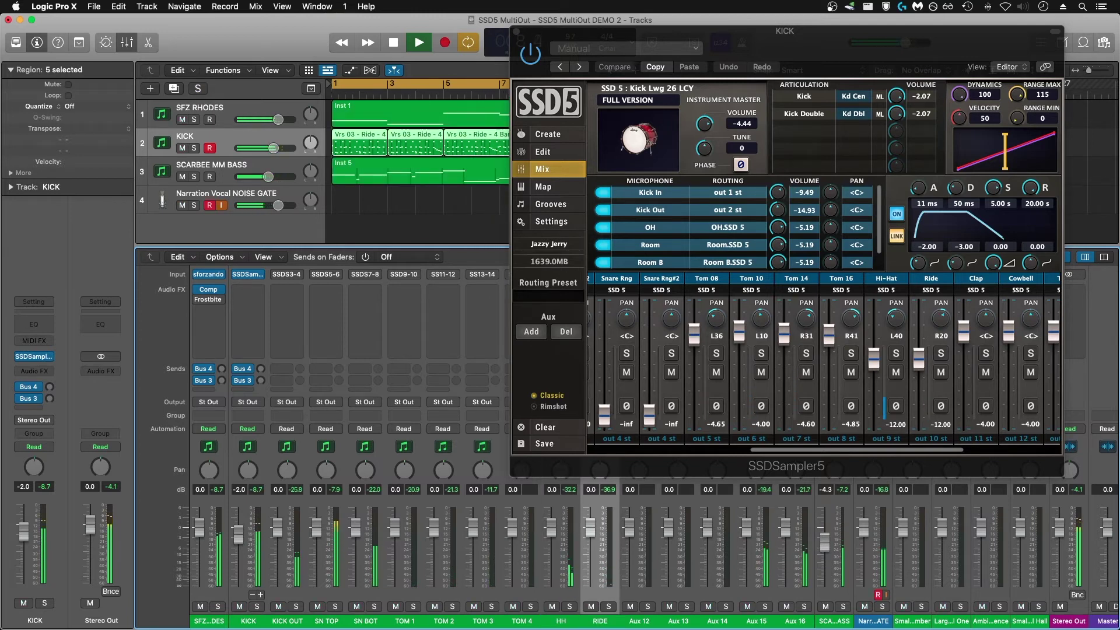
pyautogui.press('Return')
# Solo Aux 15 to identify it and rename it OVH
pyautogui.click(765, 607)
pyautogui.hscroll(5, 829, 408)
pyautogui.doubleClick(757, 621)
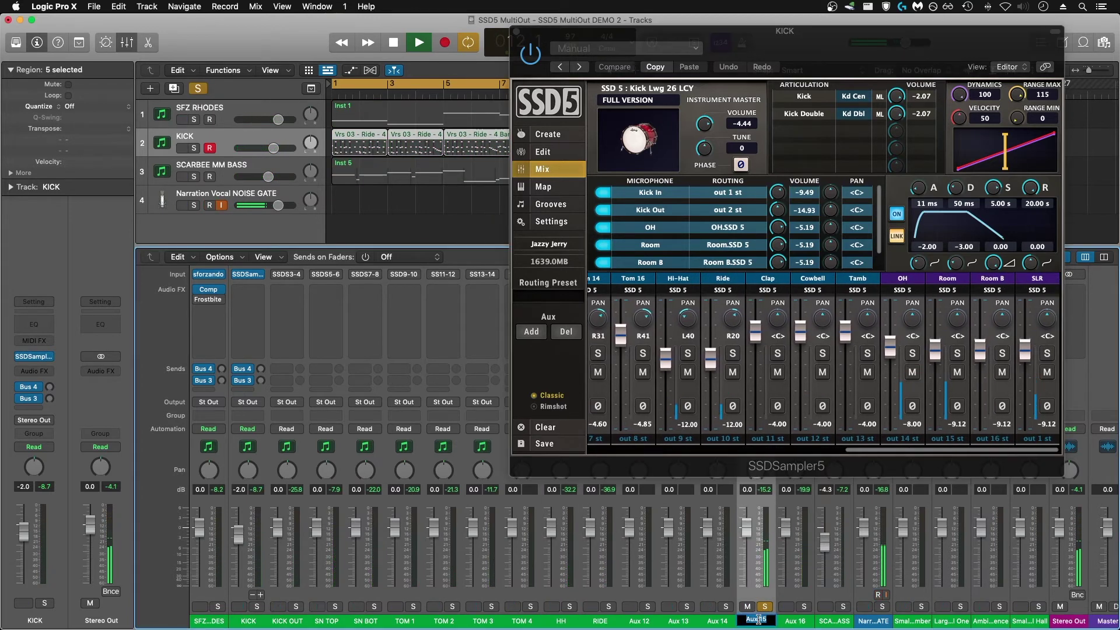
pyautogui.write('OVH')
pyautogui.press('Return')
# Solo Aux 16, rename it ROOM A, start renaming Aux 19, and restart playback
pyautogui.click(804, 607)
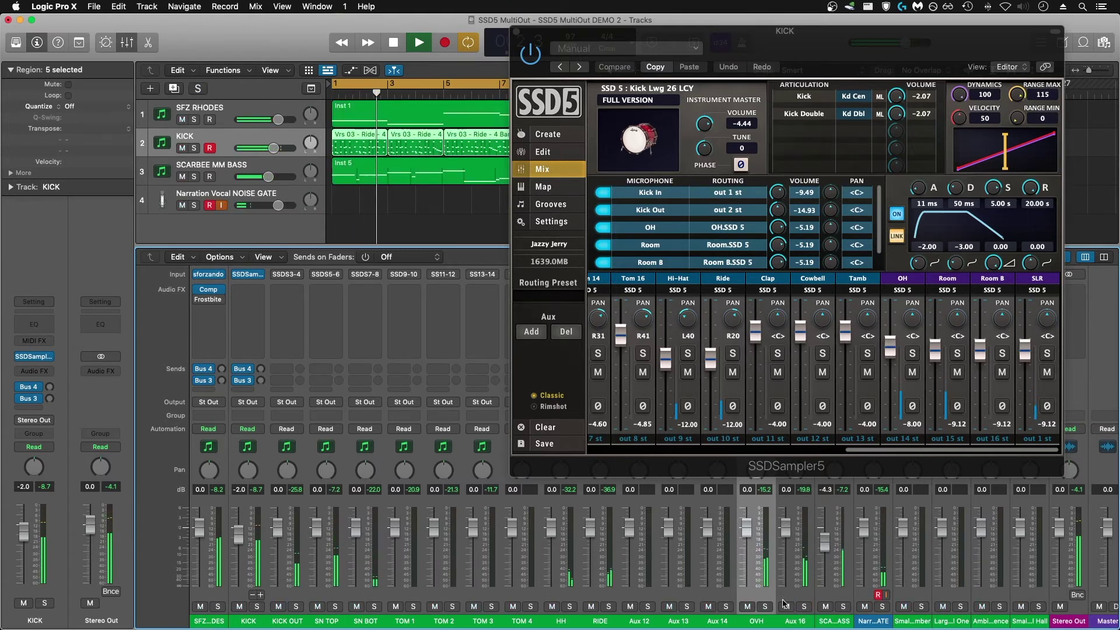
pyautogui.press('space')
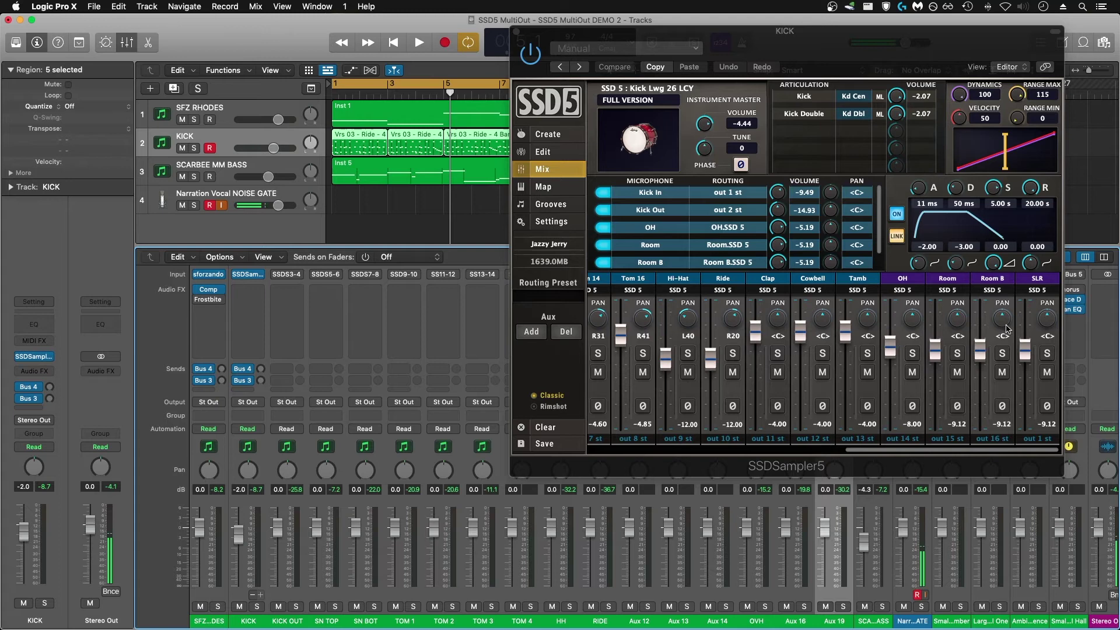
pyautogui.doubleClick(794, 620)
pyautogui.write('ROOM')
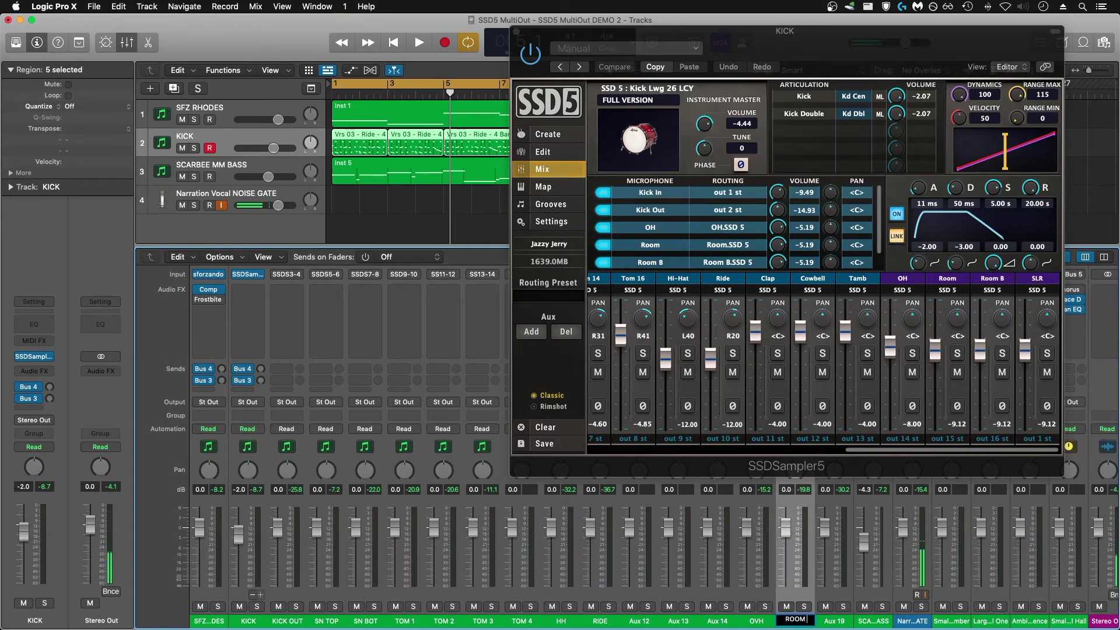
pyautogui.write(' A')
pyautogui.doubleClick(831, 620)
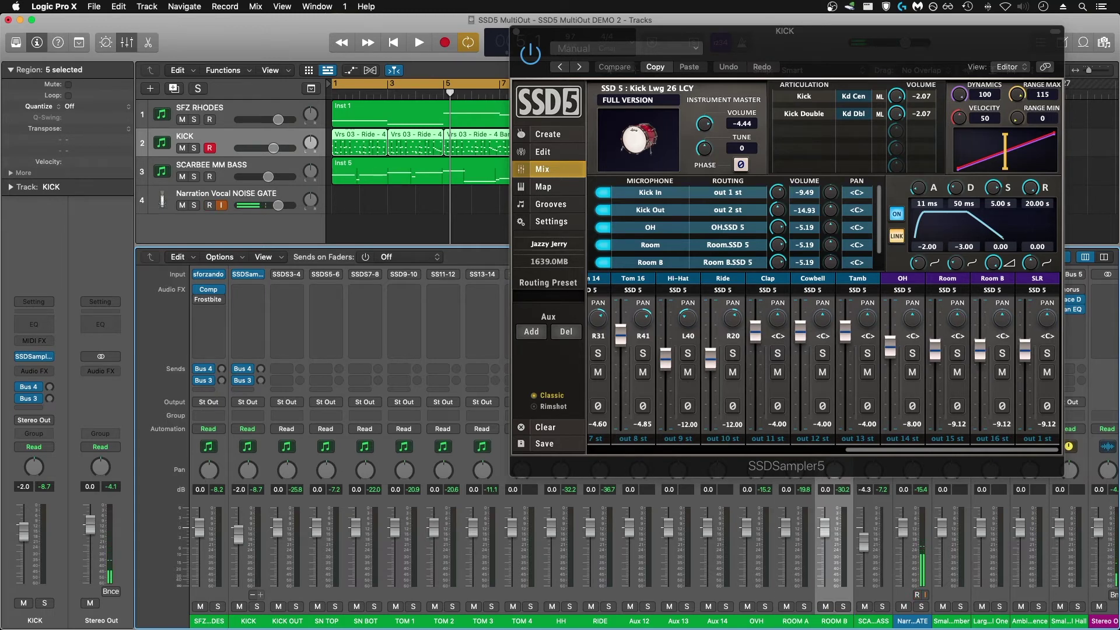
pyautogui.press('space')
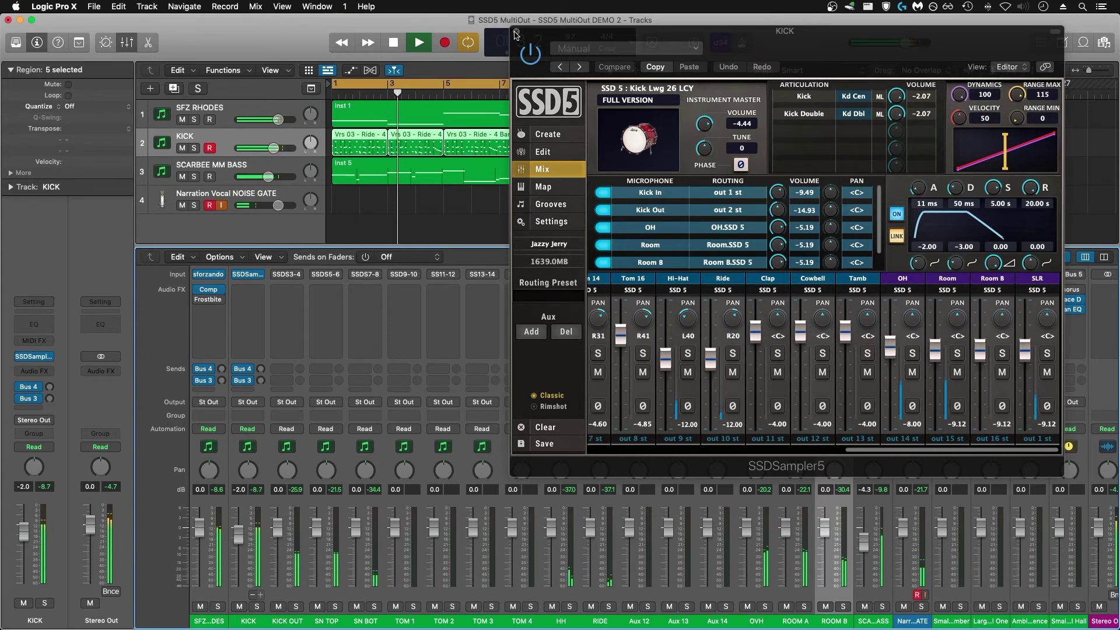
# Close the SSD5 window, create arrange tracks for KICK OUT through ROOM B, and hide the Mixer
pyautogui.click(547, 135)
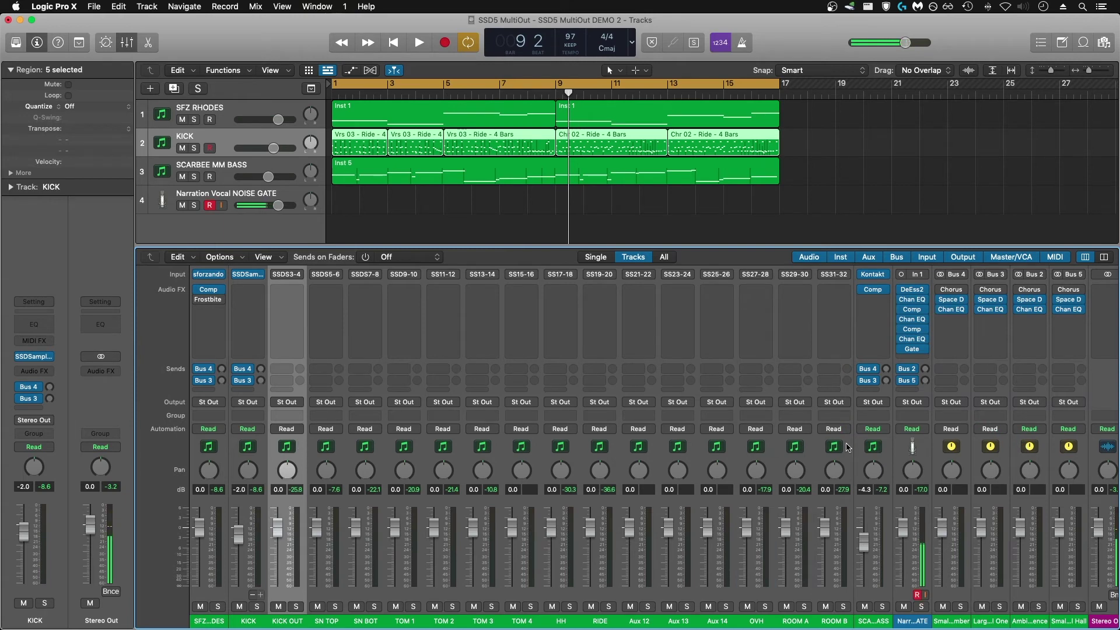
pyautogui.keyDown('shift'); pyautogui.click(848, 448); pyautogui.keyUp('shift')
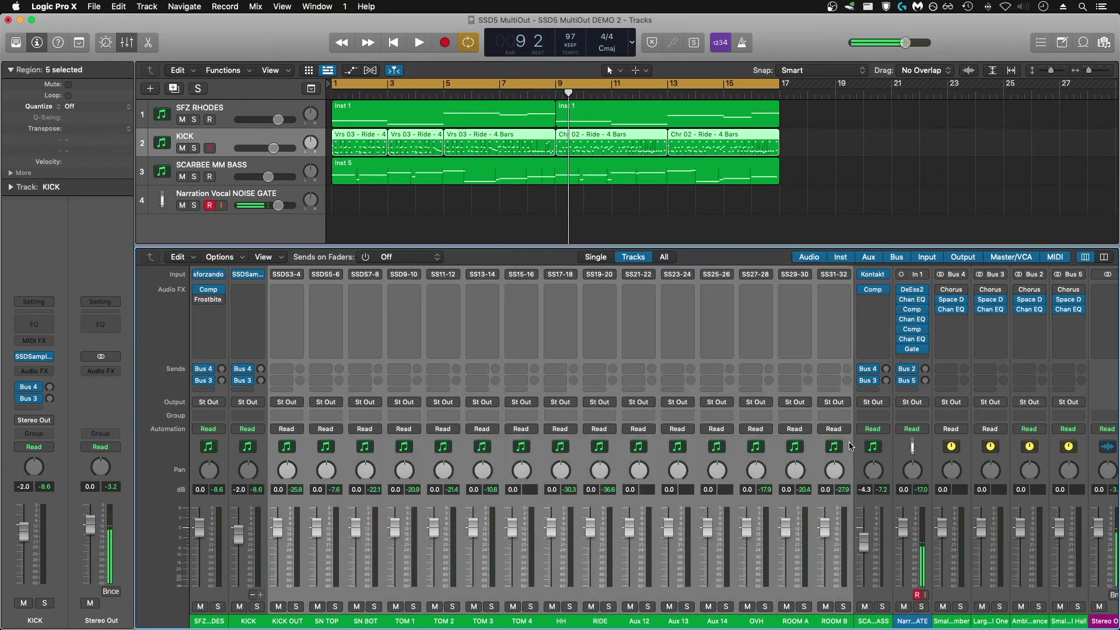
pyautogui.rightClick(303, 453)
pyautogui.click(310, 455)
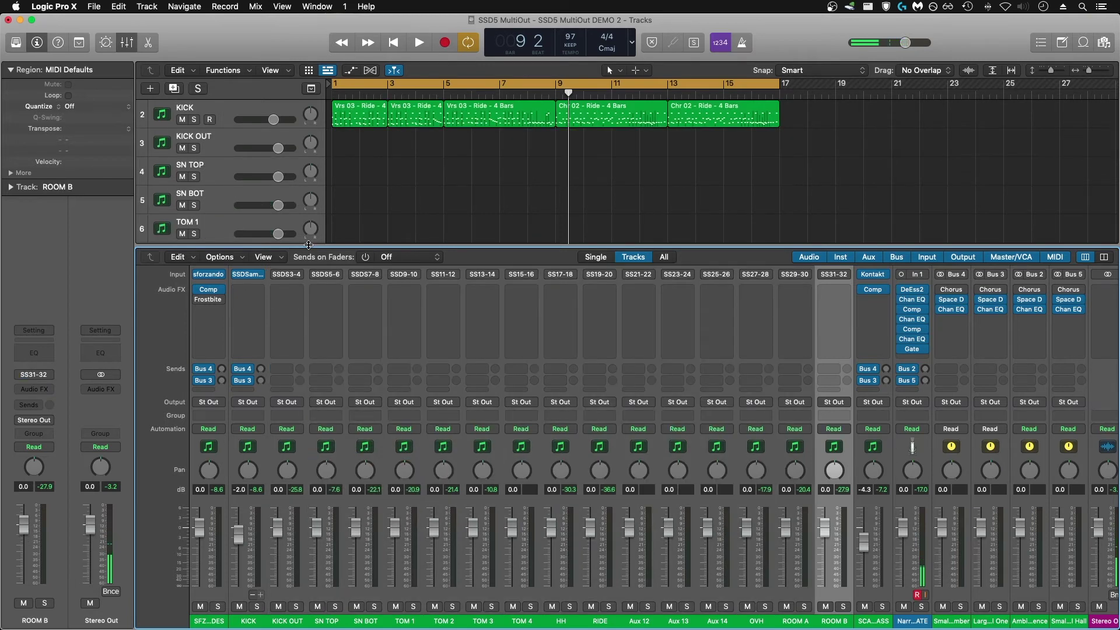
pyautogui.press('x')
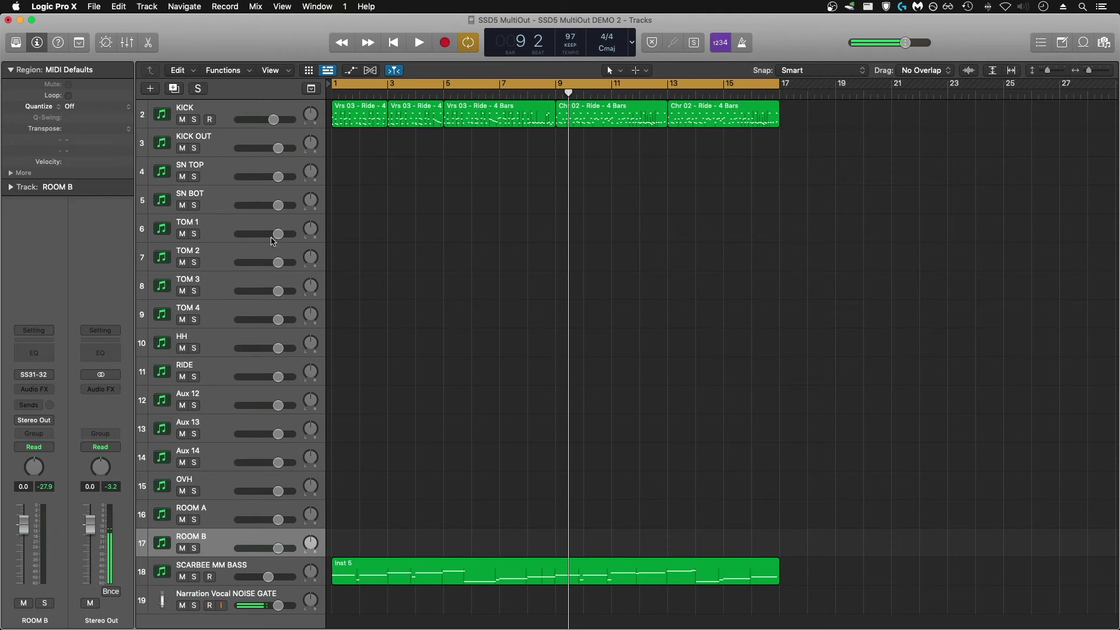
# Play the drums briefly from the start, then select the KICK through ROOM B tracks
pyautogui.press('Return')
pyautogui.press('space')
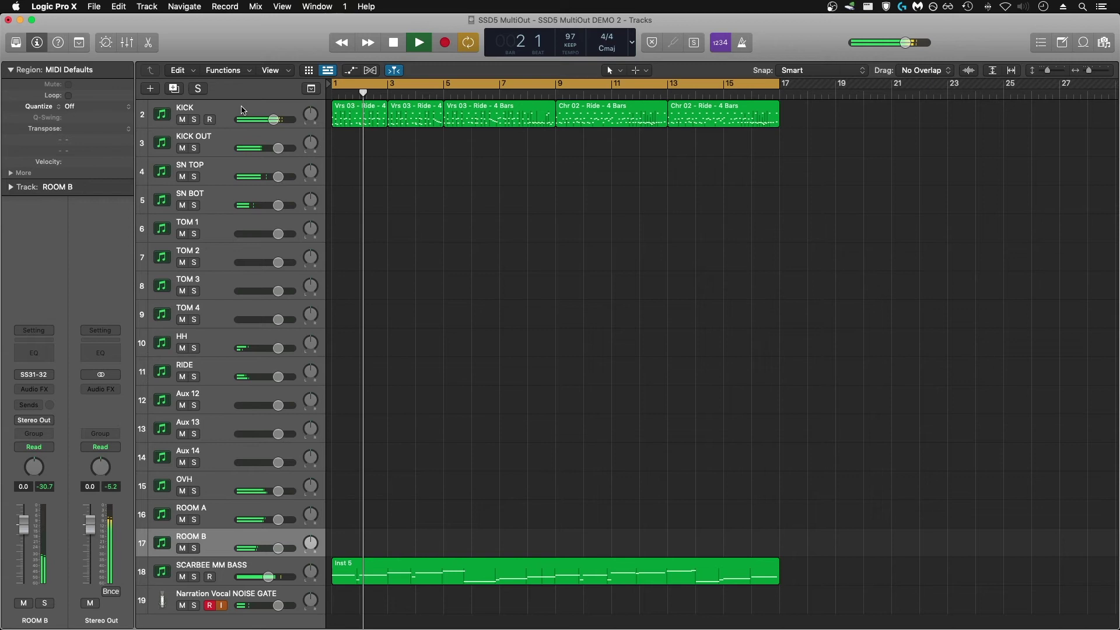
pyautogui.press('space')
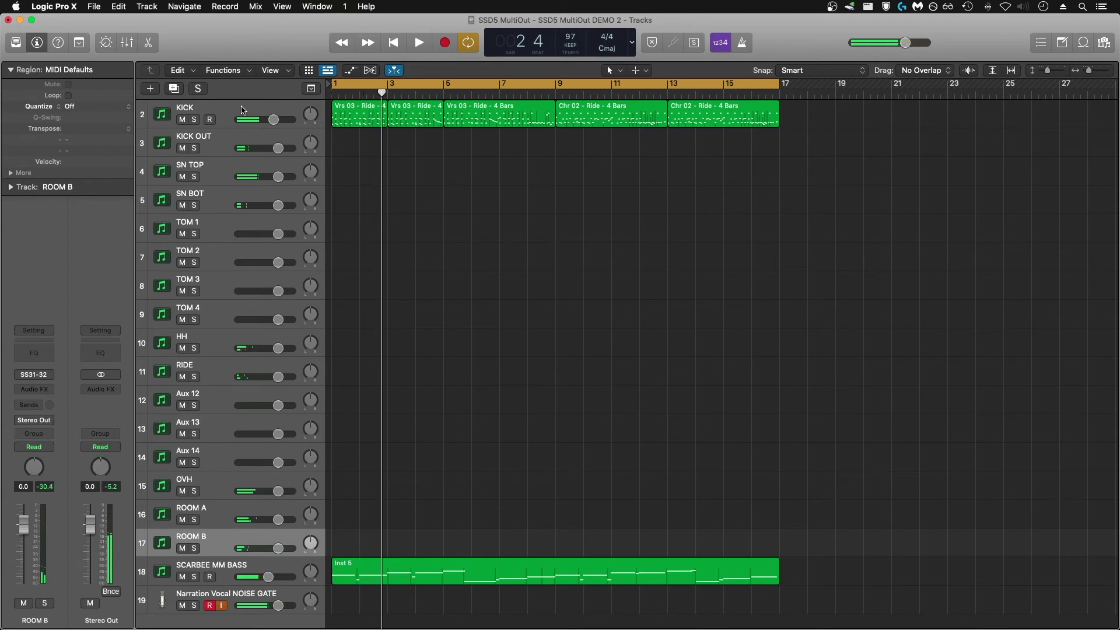
pyautogui.click(223, 113)
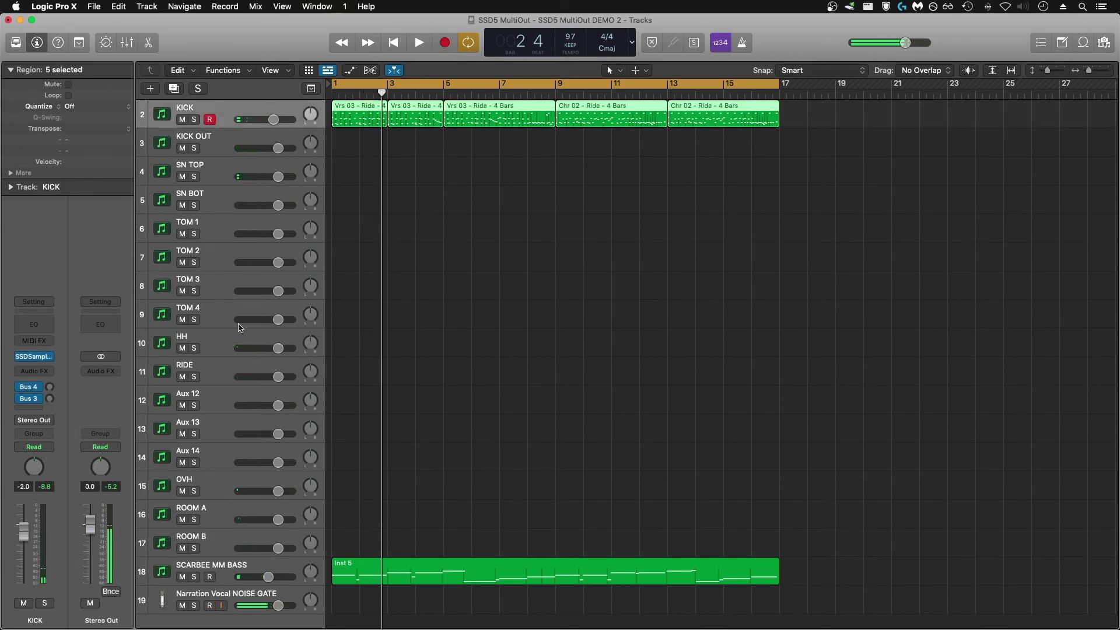
pyautogui.keyDown('shift'); pyautogui.click(221, 545); pyautogui.keyUp('shift')
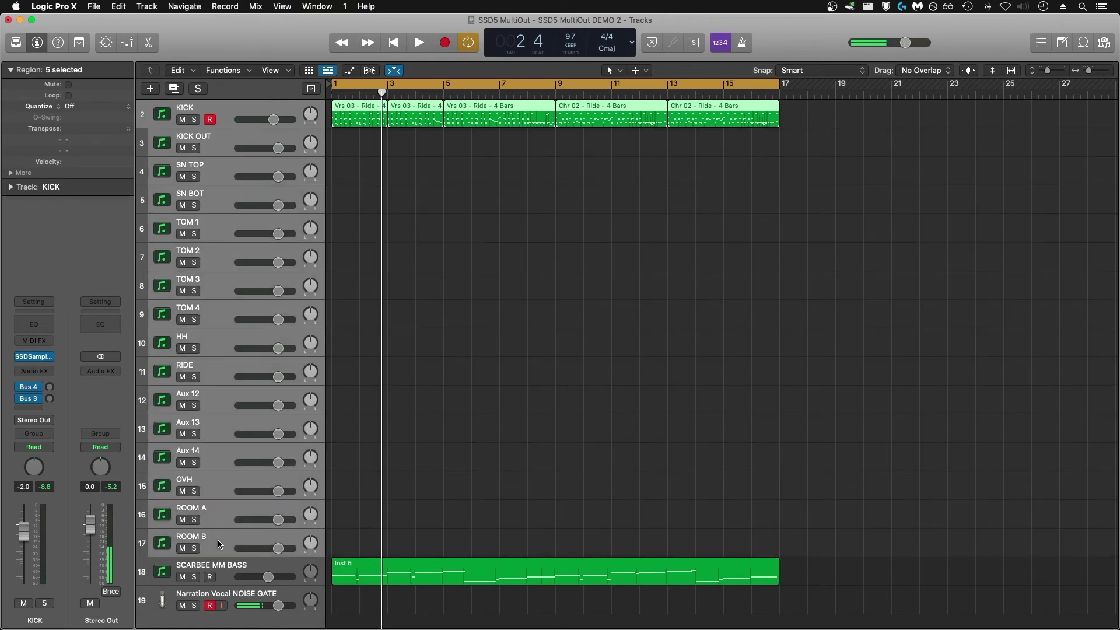
# Make a summing track stack of the selected drum tracks, name it DRUM BUS SSD5, and start playback
pyautogui.rightClick(224, 115)
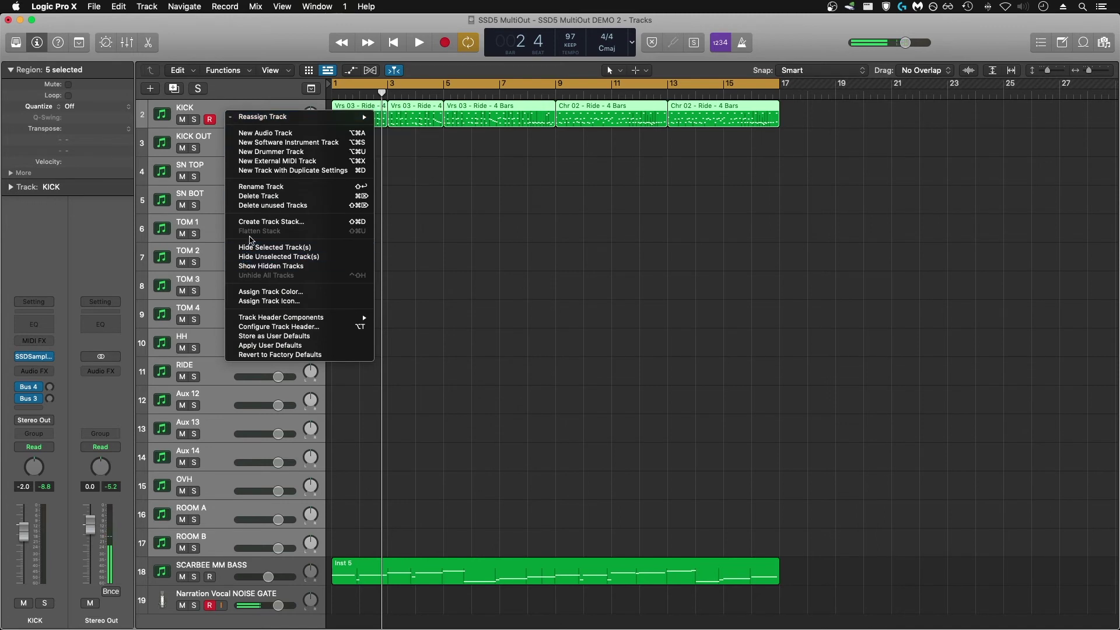
pyautogui.click(256, 222)
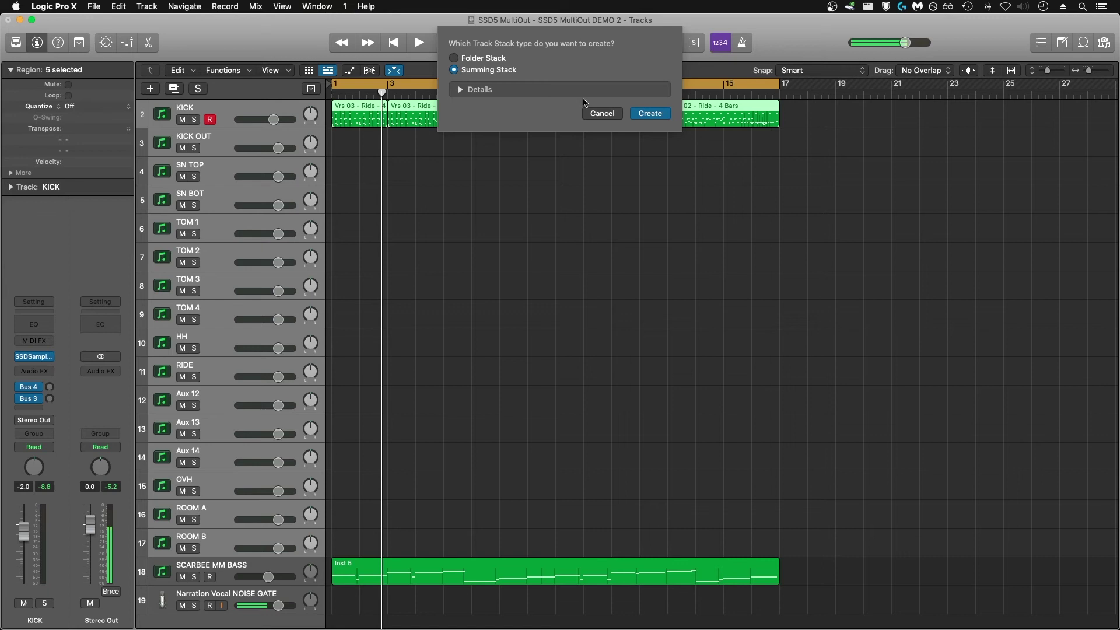
pyautogui.click(650, 114)
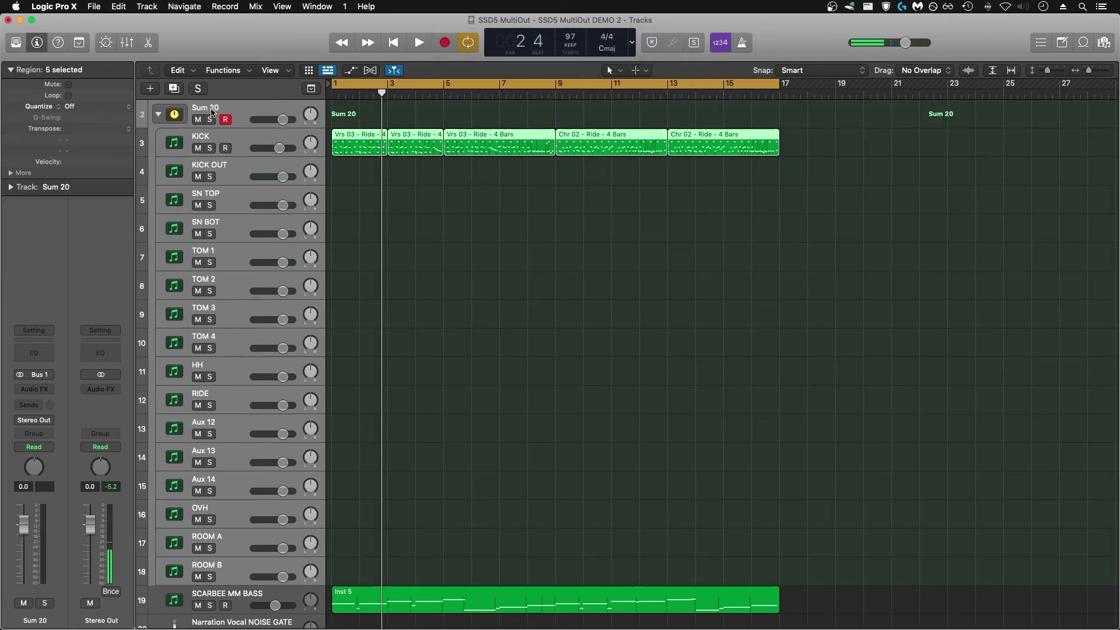
pyautogui.doubleClick(211, 109)
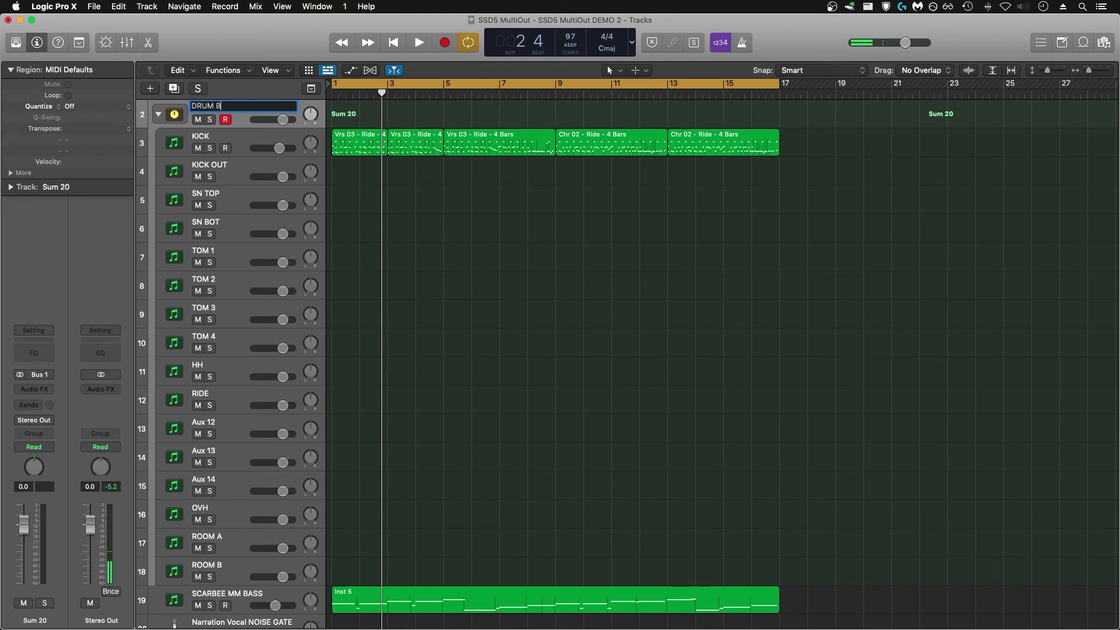
pyautogui.write('DRUM BUS SSD5')
pyautogui.press('Return')
pyautogui.press('space')
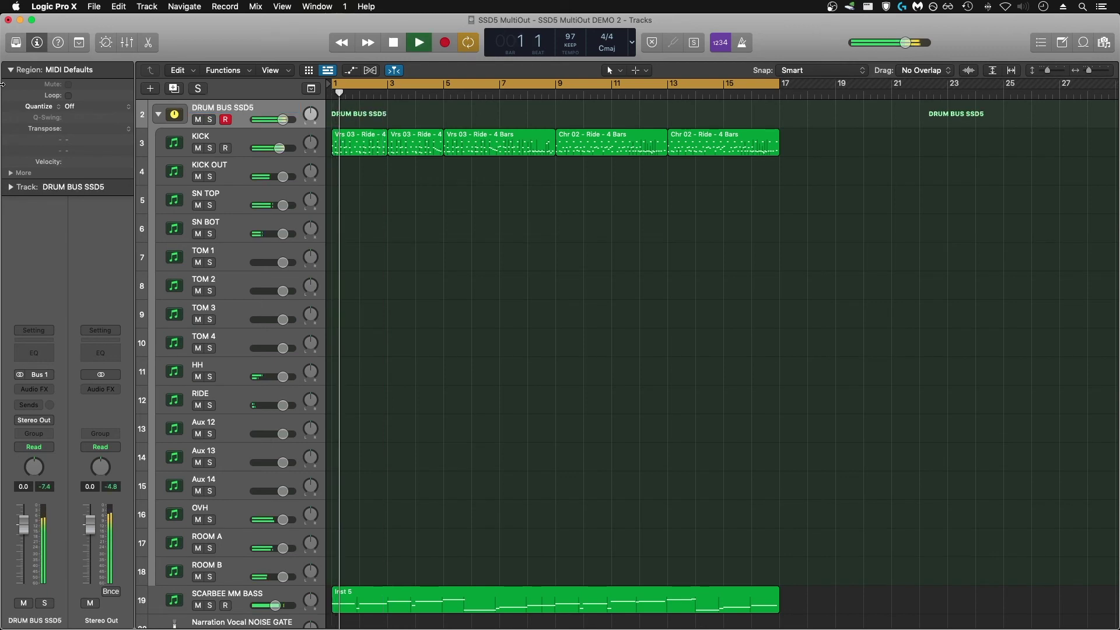
# Collapse the DRUM BUS SSD5 stack, expand it to check its tracks, collapse it again, and stop playback
pyautogui.click(158, 115)
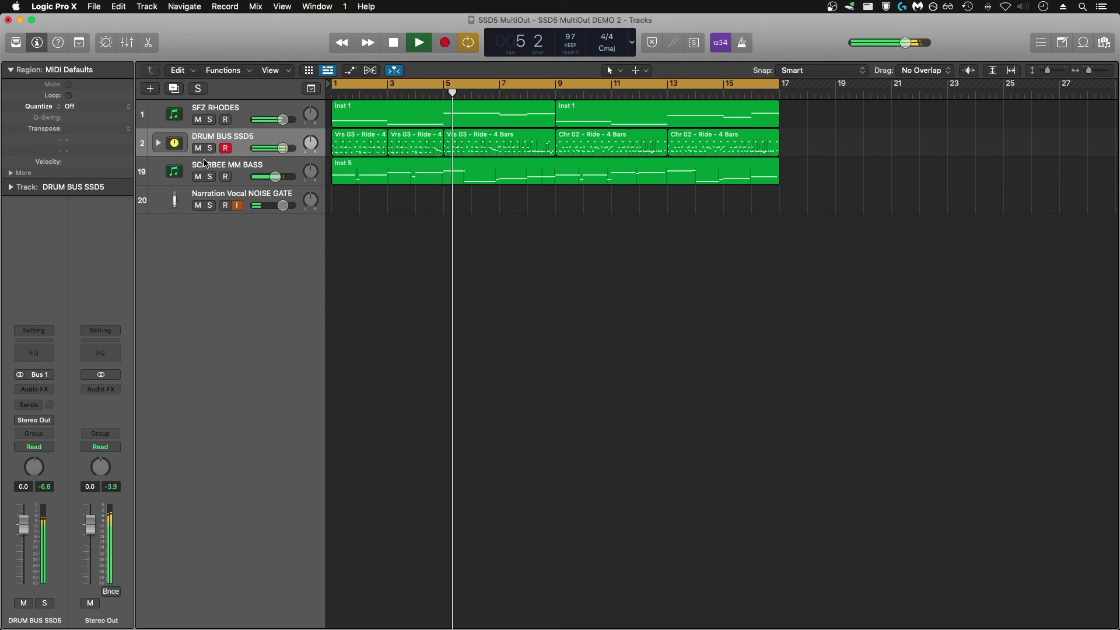
pyautogui.click(158, 143)
pyautogui.scroll(-3, 541, 378)
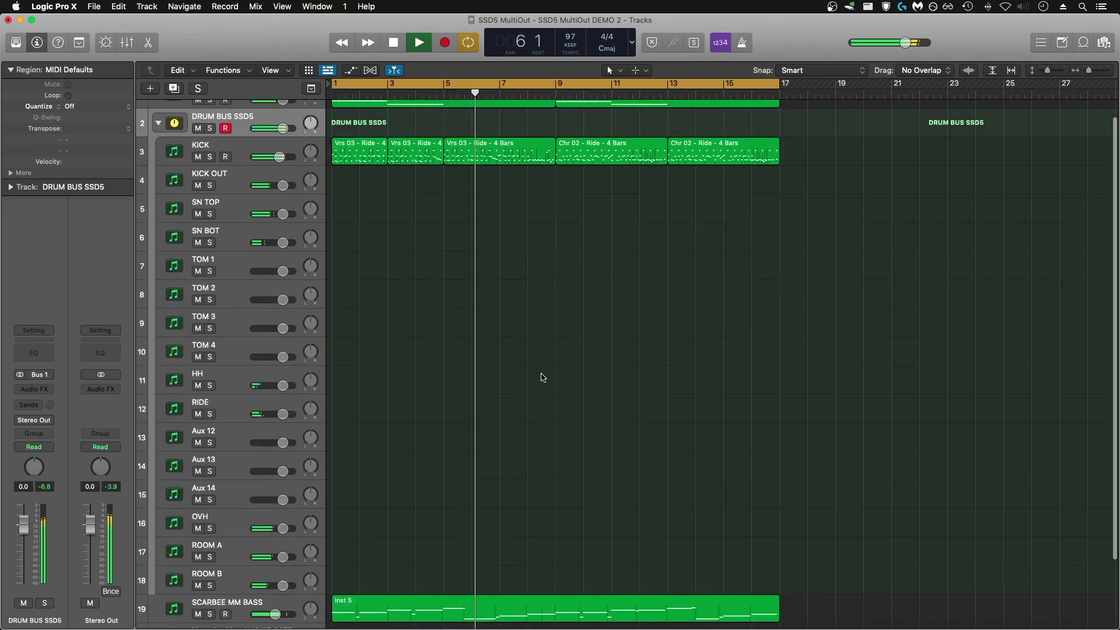
pyautogui.scroll(-1, 543, 377)
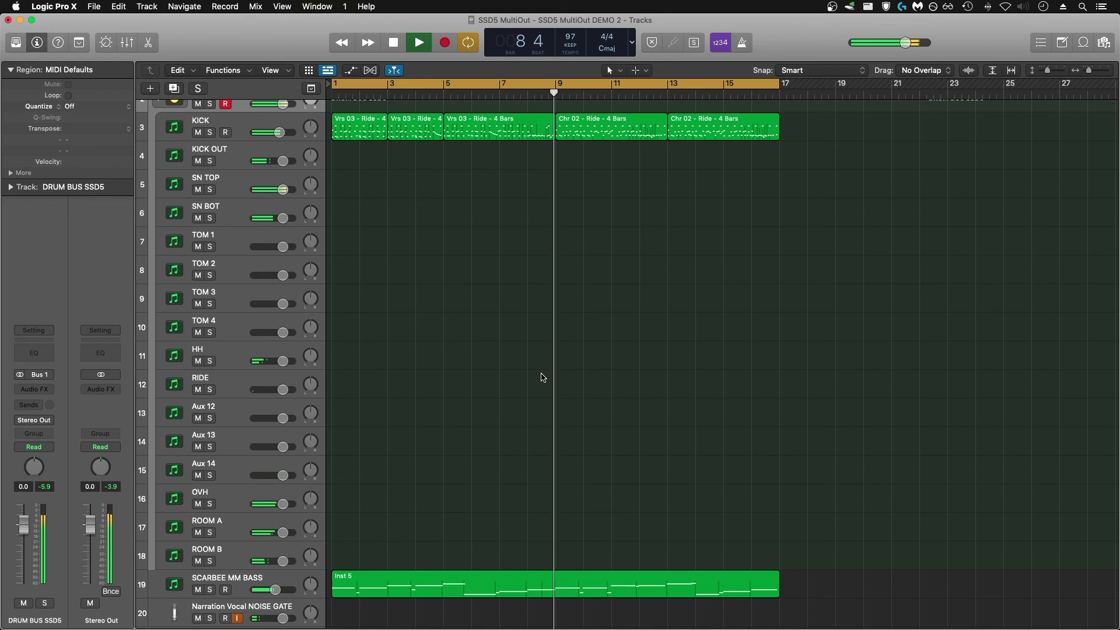
pyautogui.scroll(3, 448, 282)
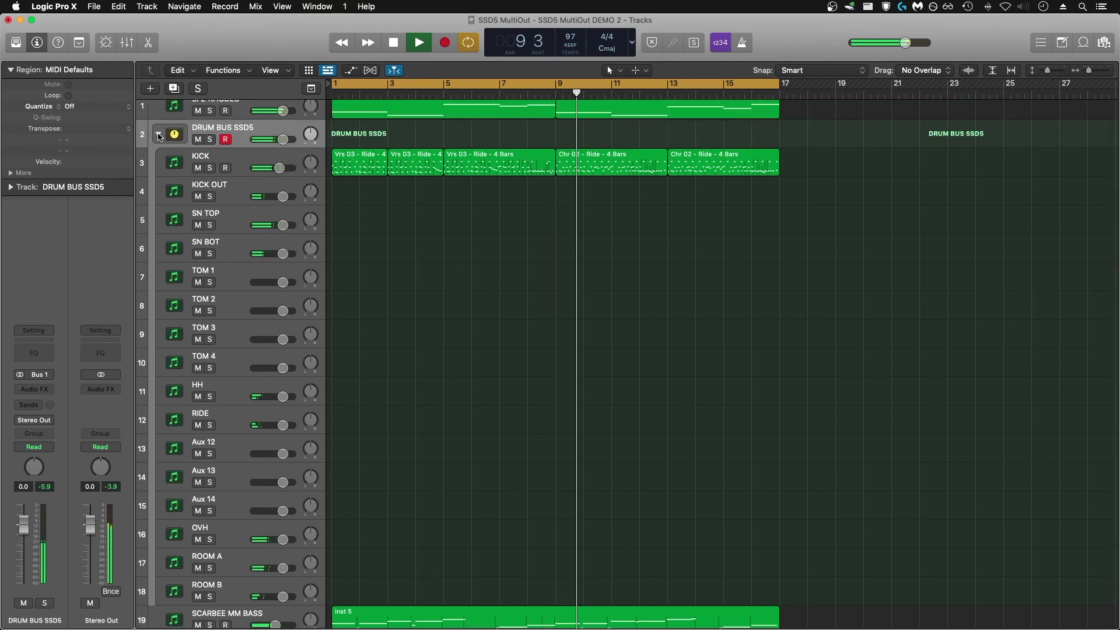
pyautogui.click(158, 134)
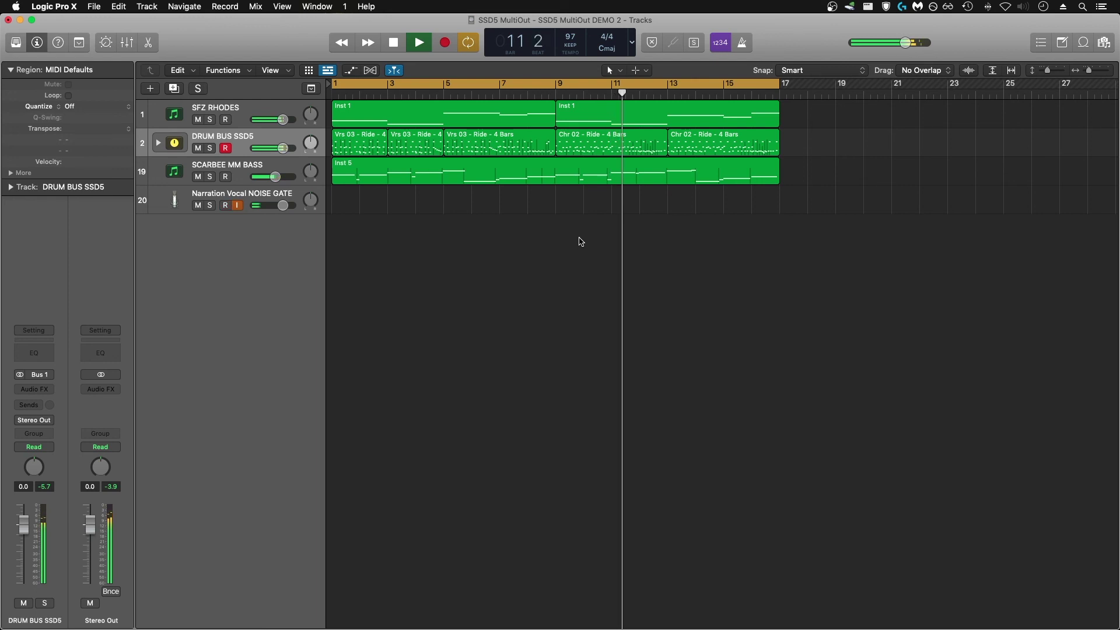
pyautogui.press('space')
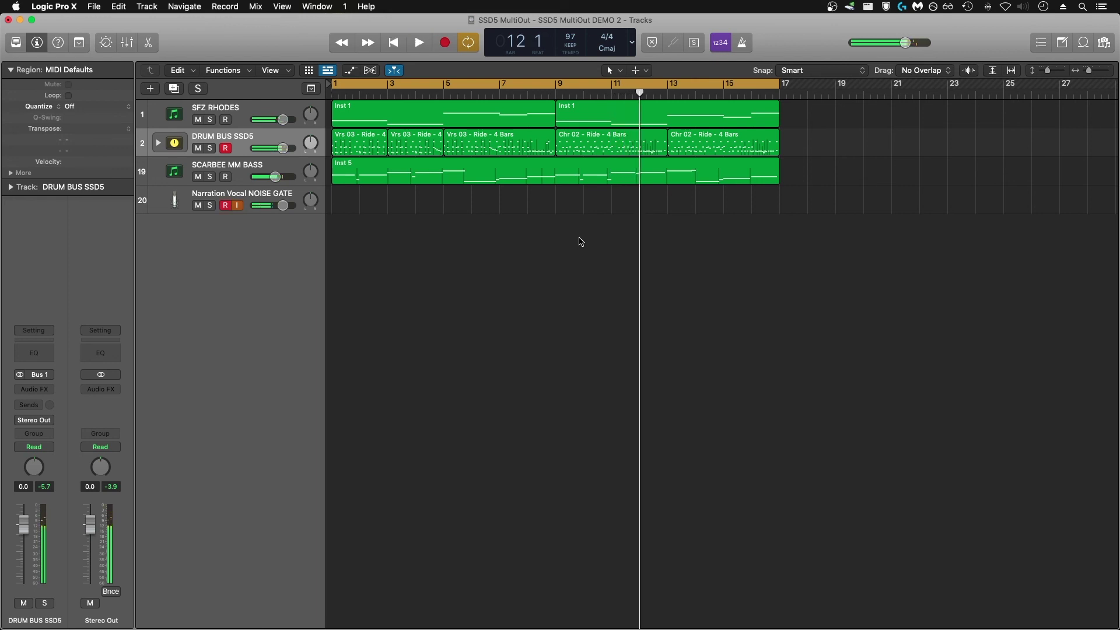